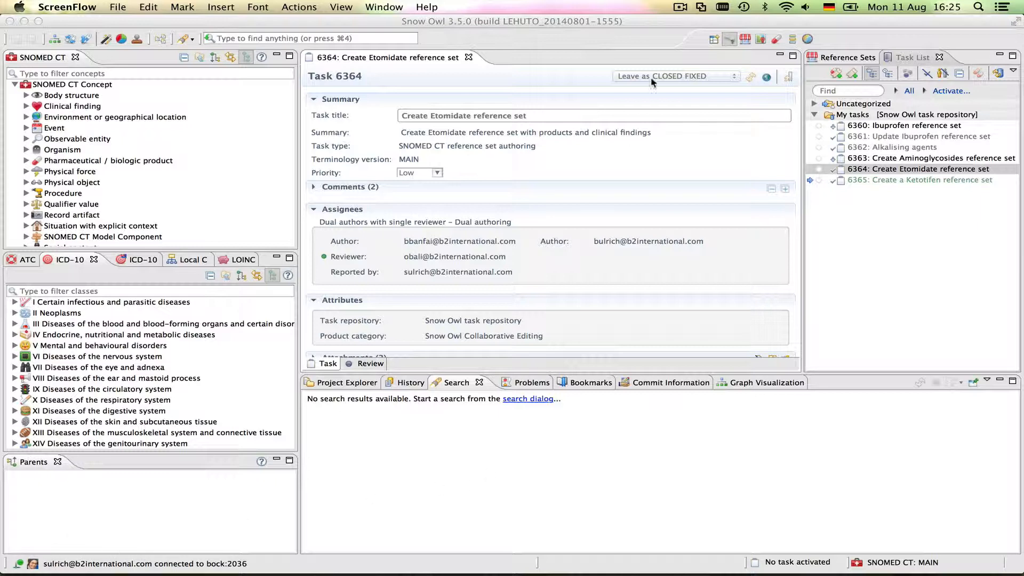
Close the editor of the task "Create Etomidate reference set"
left_click(468, 57)
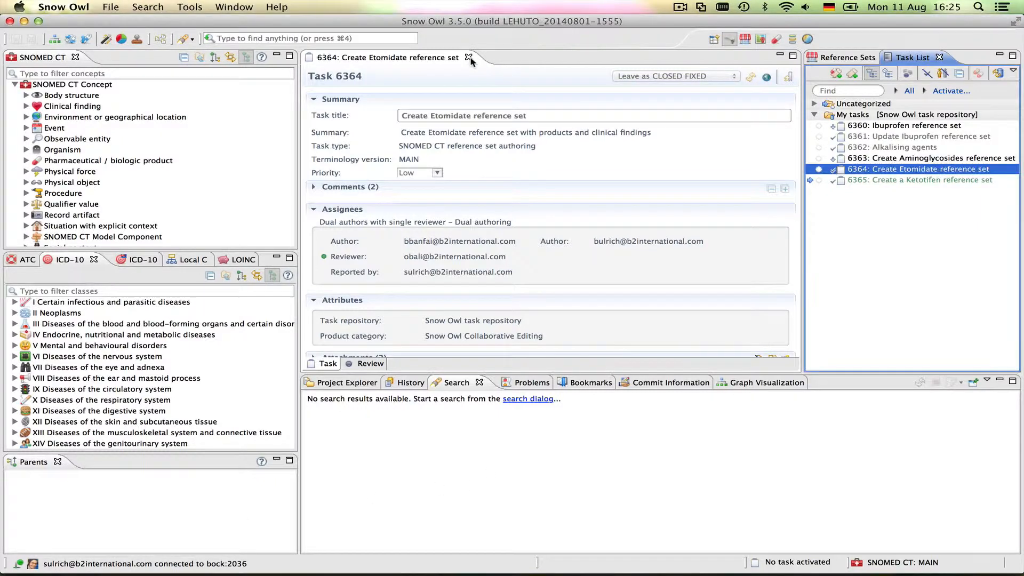
left_click(468, 57)
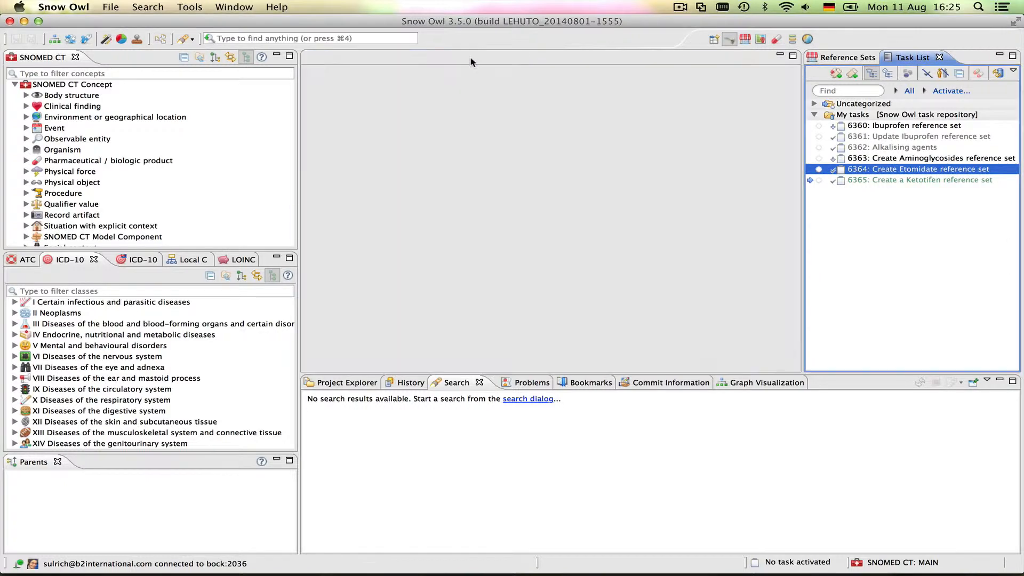
Look at the blank new task form without creating a task, and check the task repository URL in the Bugzilla Repository preferences
left_click(851, 75)
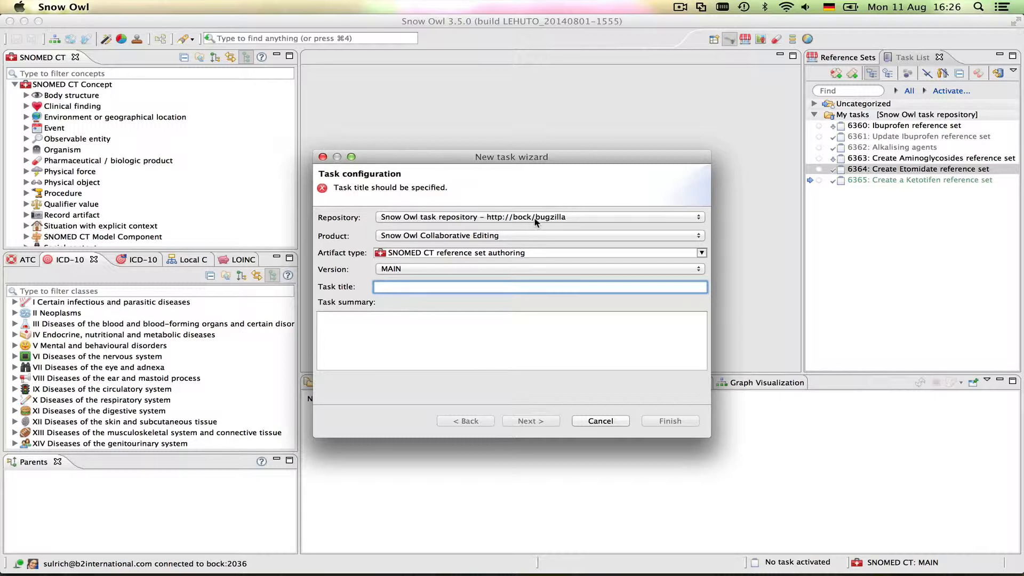
left_click(323, 157)
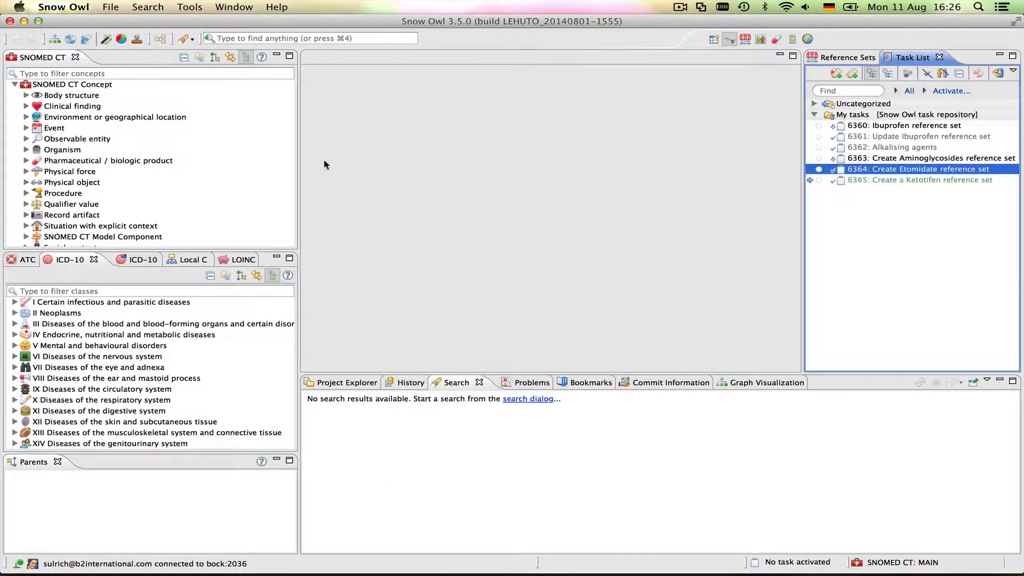
left_click(113, 9)
left_click(124, 21)
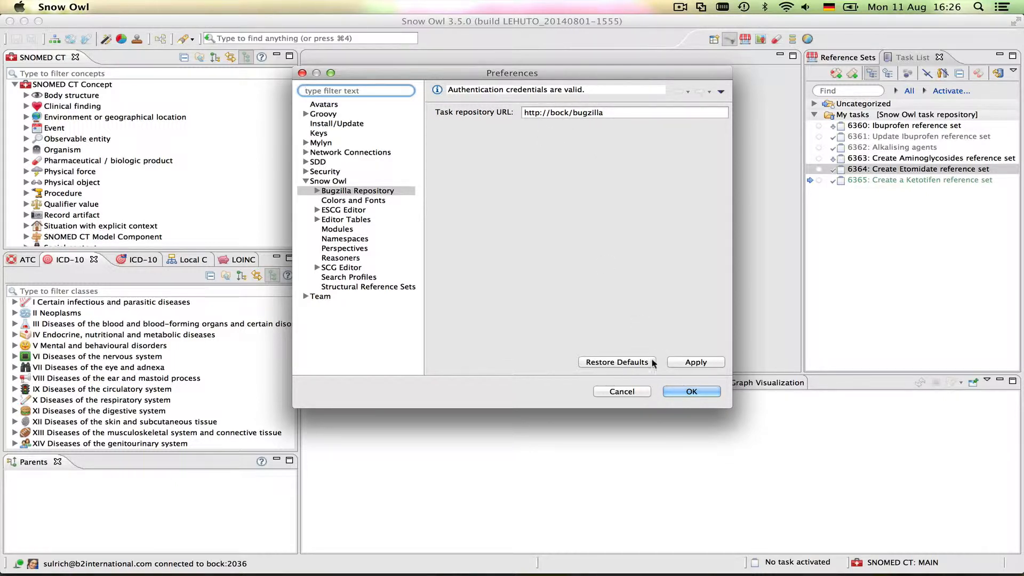
left_click(692, 392)
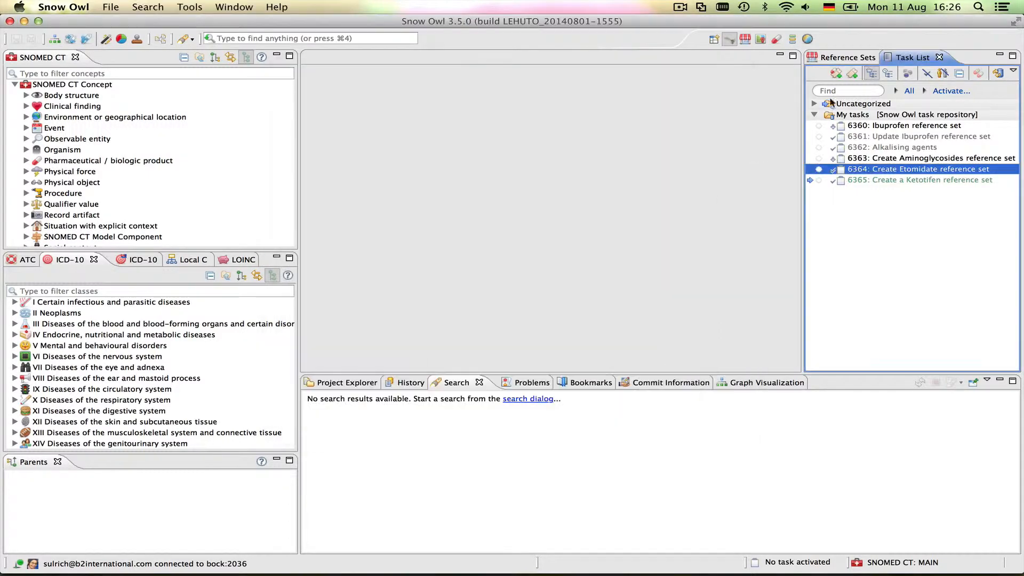
Start a new task and review the artifact types, settling on SNOMED CT reference set authoring
left_click(853, 75)
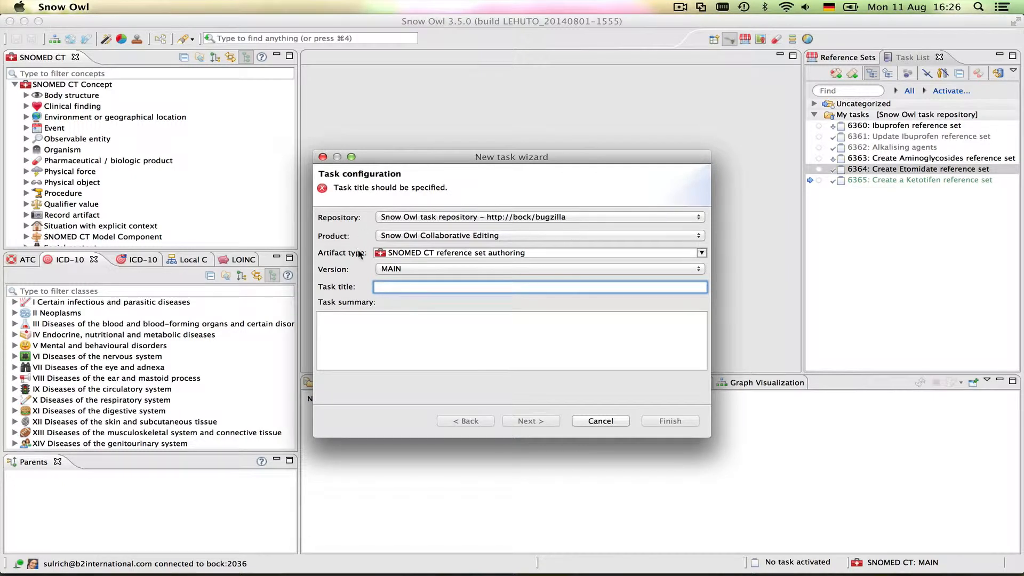
left_click(702, 254)
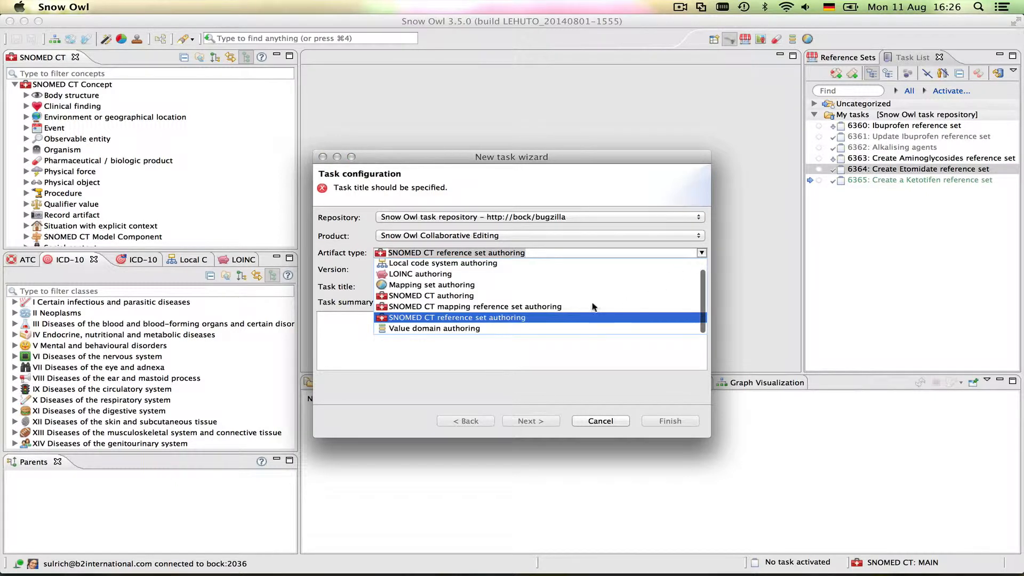
scroll(589, 295, "up", 1)
scroll(589, 295, "down", 1)
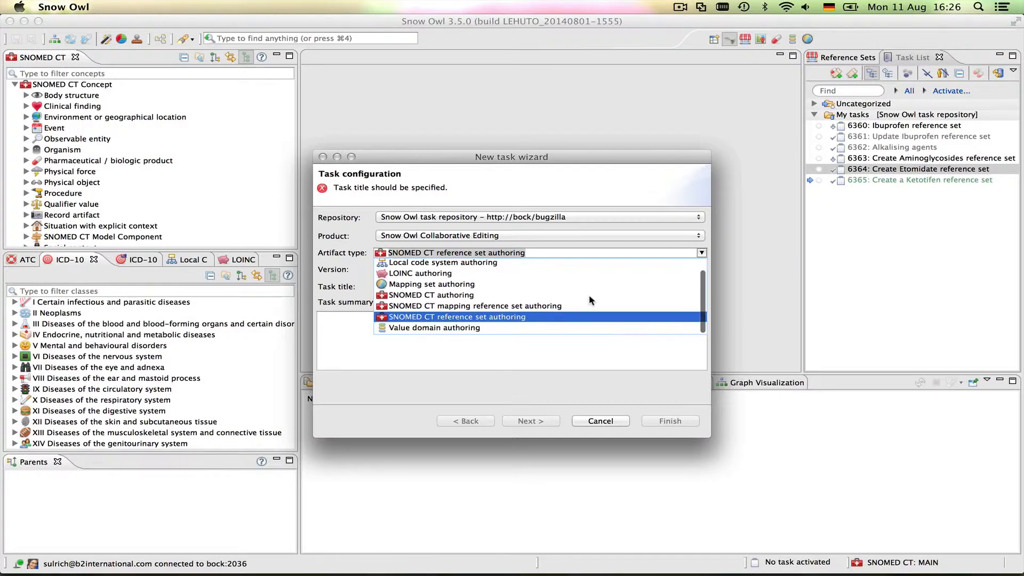
left_click(516, 306)
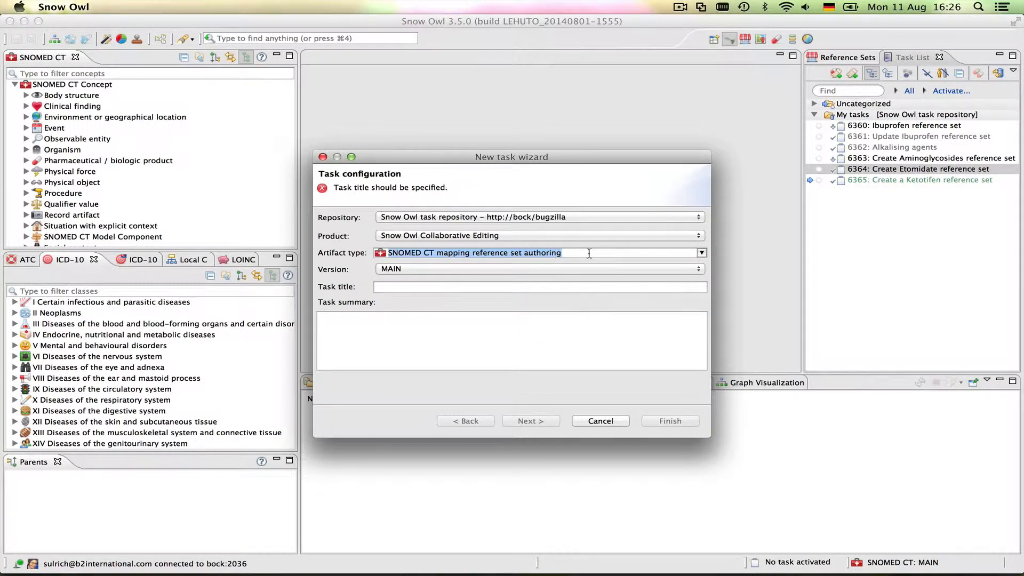
left_click(587, 252)
left_click(521, 318)
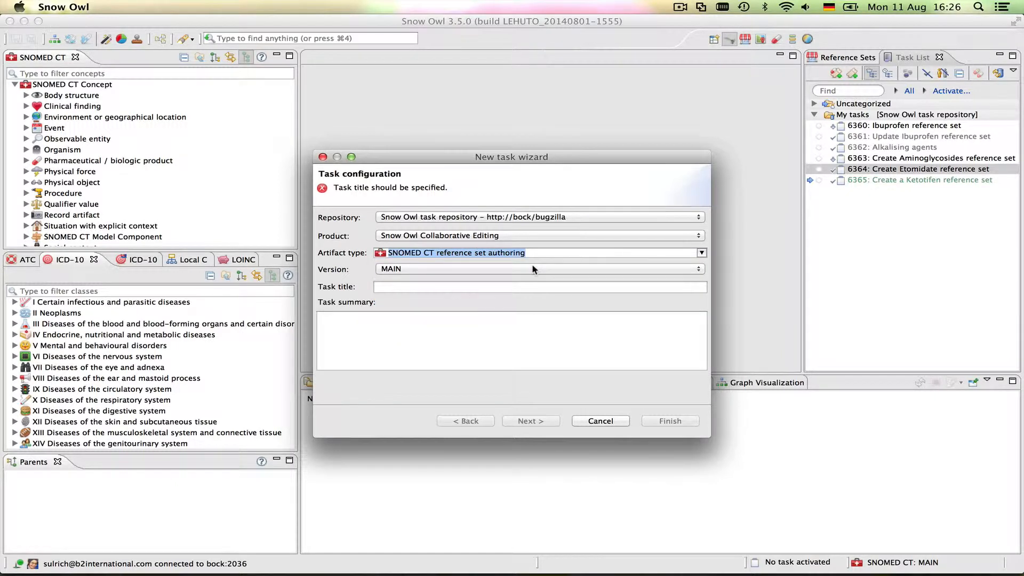
Title the task "Create Diclofenac reference set" and enter the summary "Create Diclofenac reference set with products and clinical findings"
left_click(512, 286)
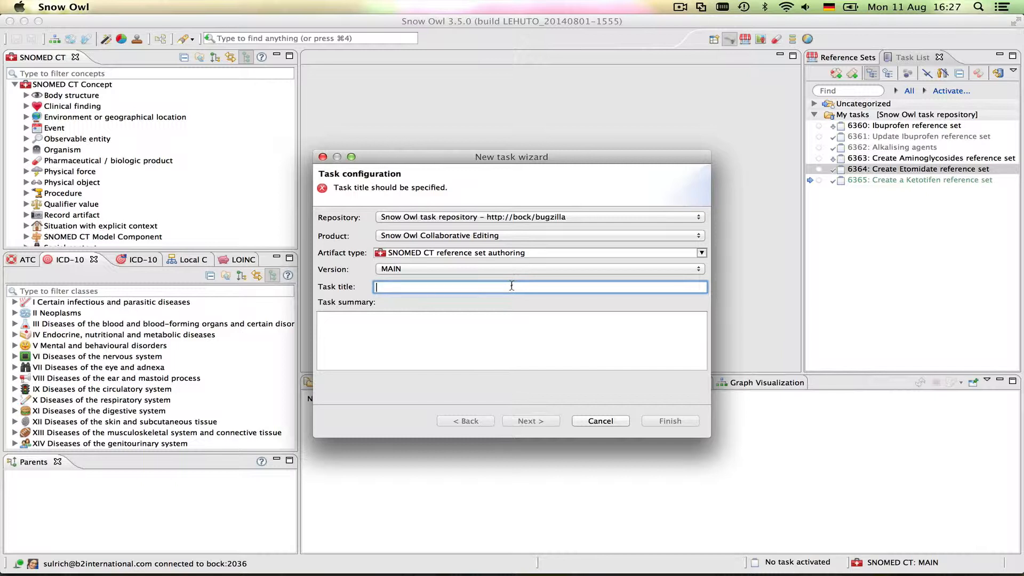
type("Create")
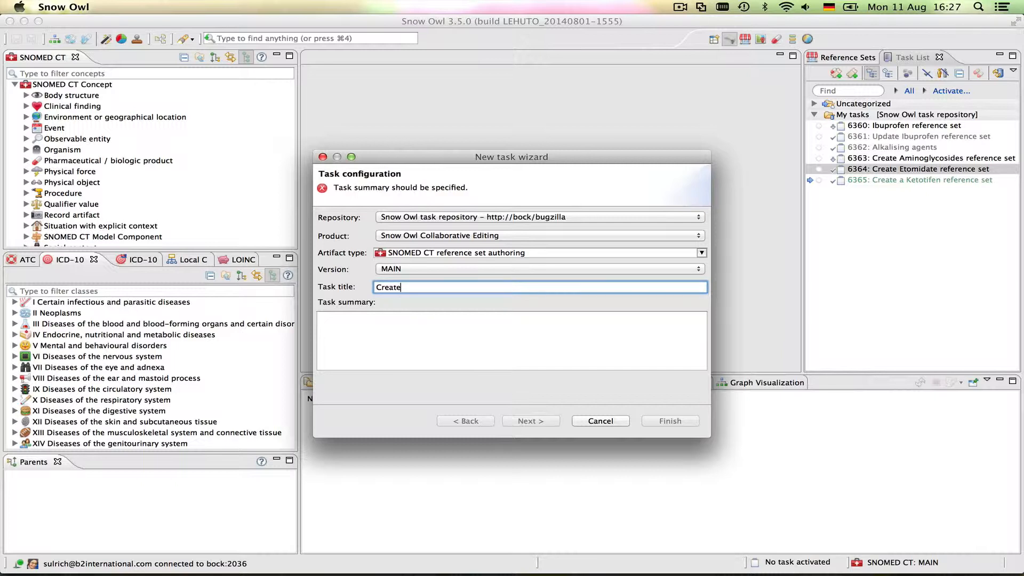
type(" Diclofenac reference set")
left_click_drag(513, 289, 348, 290)
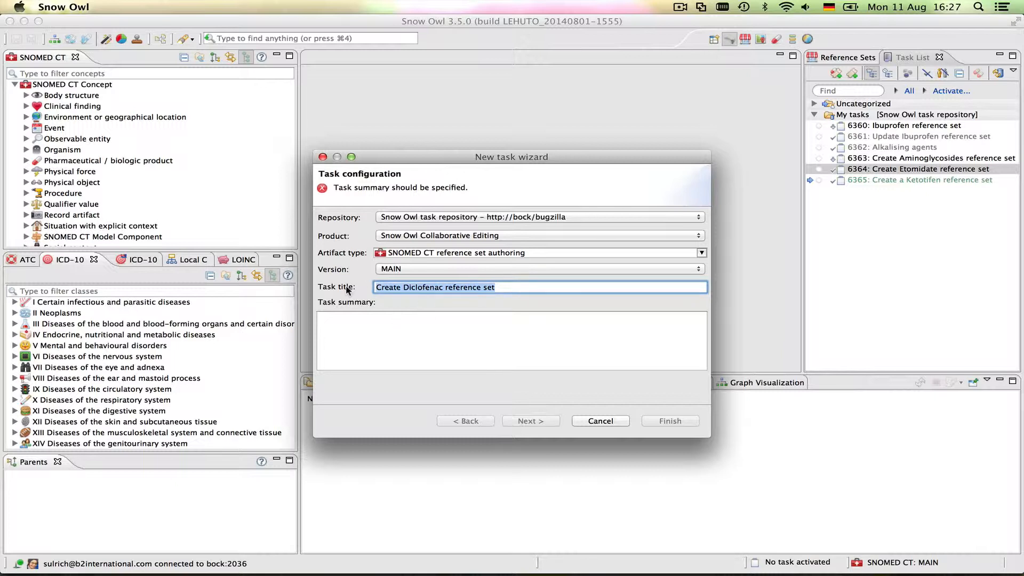
left_click(372, 335)
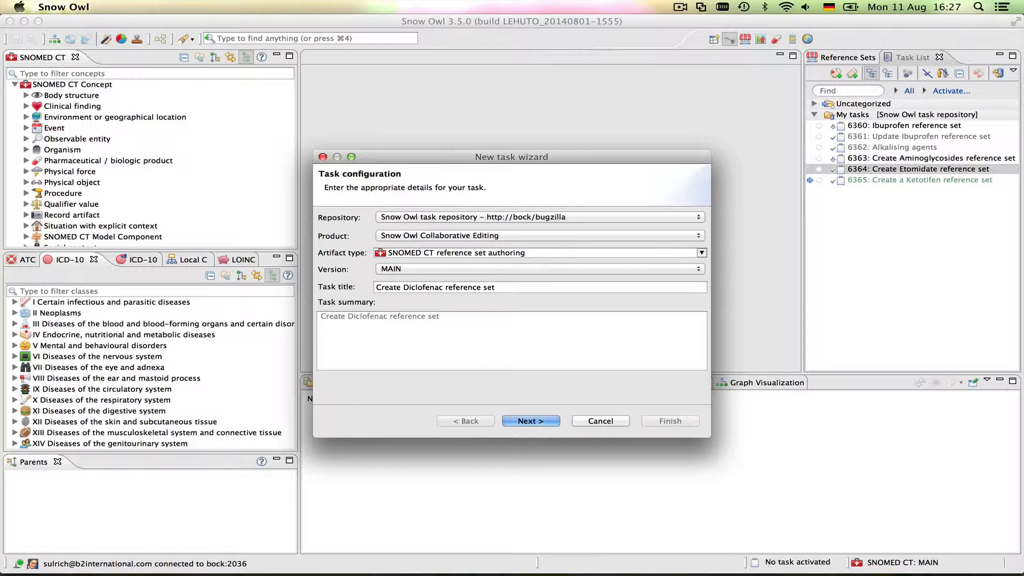
type("with products and clinical findings")
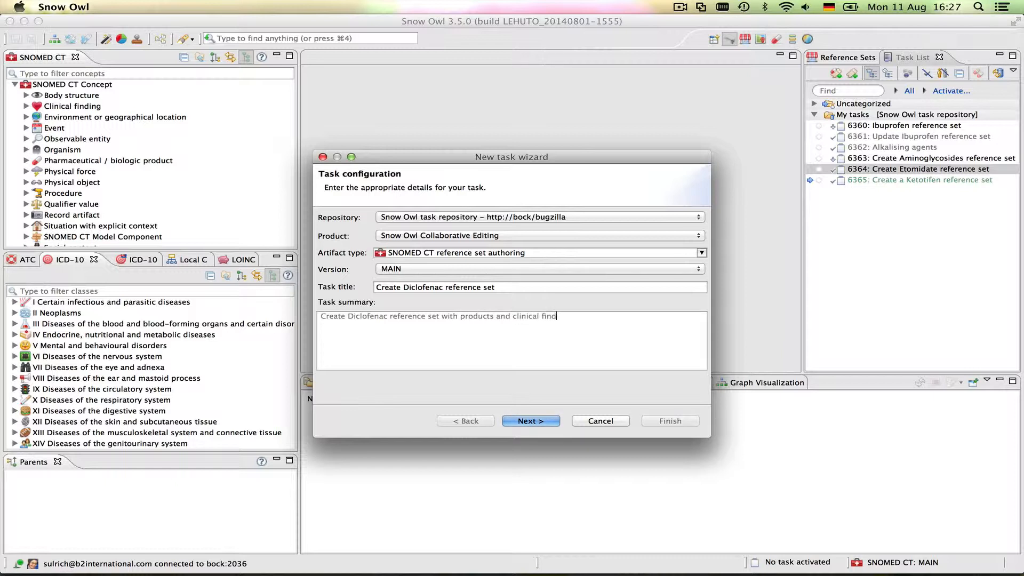
left_click(526, 422)
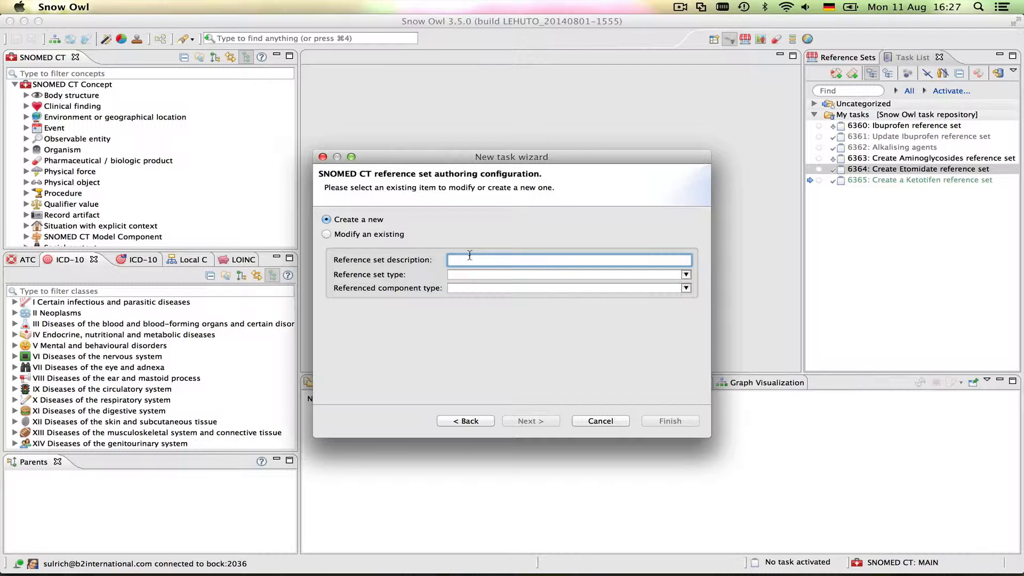
Define a new reference set described as "Diclofenac products and findings", with type Simple type reference set and referenced component type SNOMED CT Concept
type("Diclo")
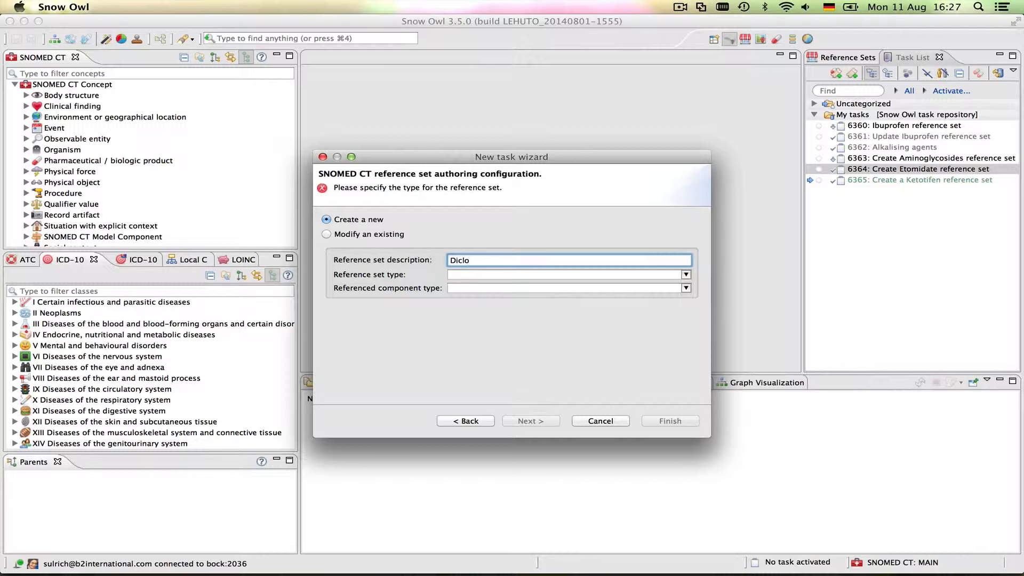
type("fenac products and findings")
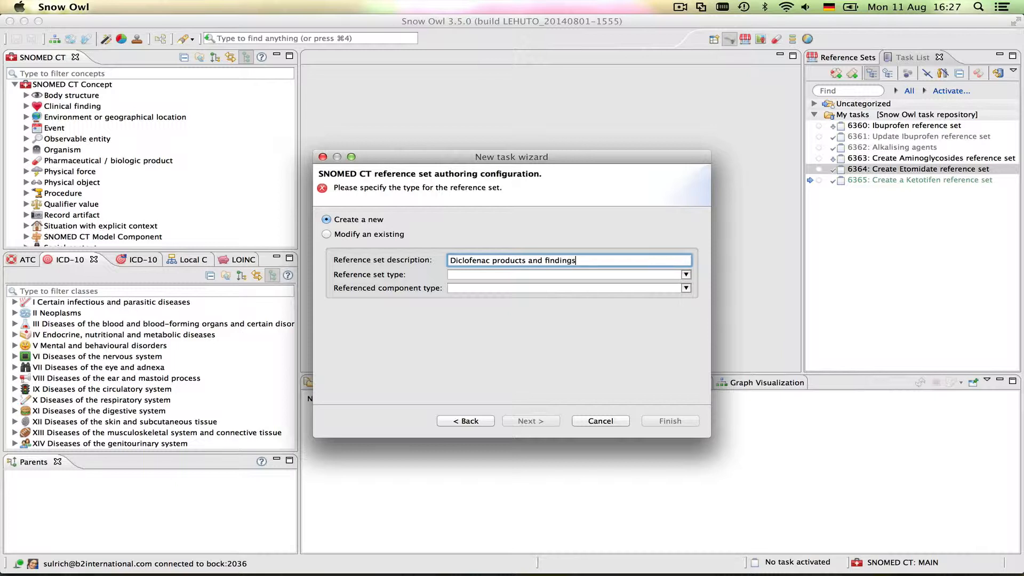
left_click(461, 275)
left_click(466, 286)
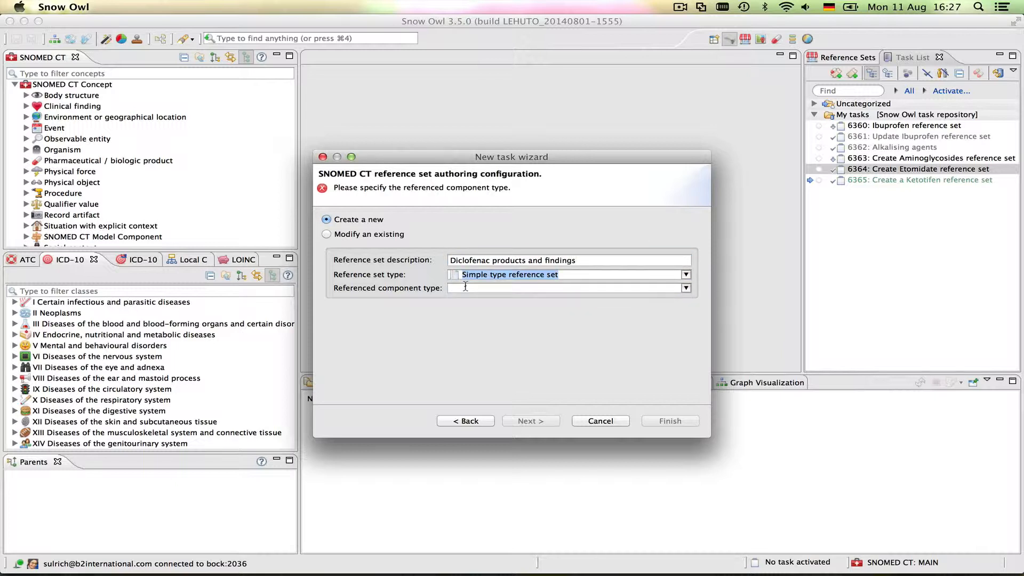
left_click(465, 286)
left_click(473, 300)
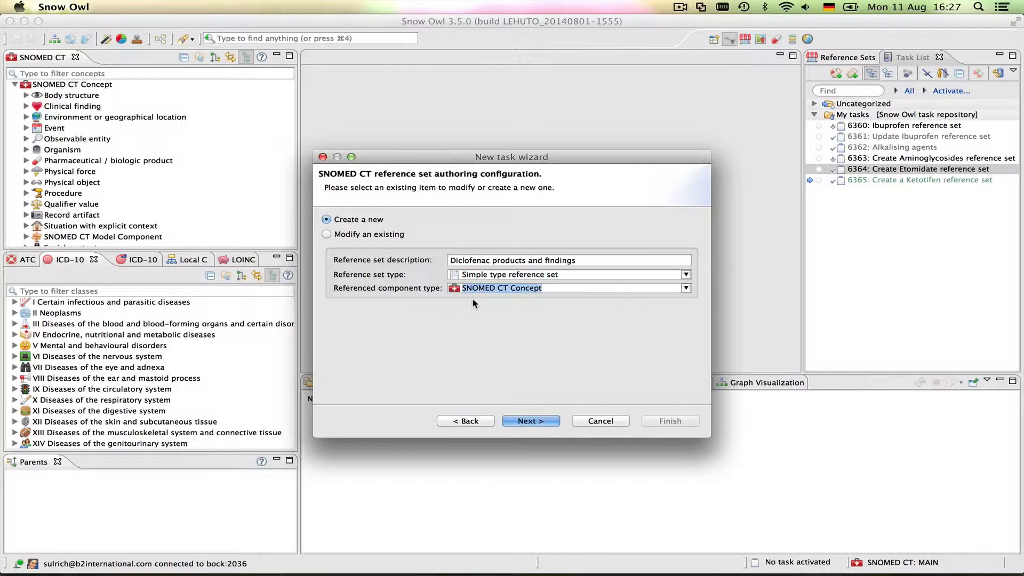
left_click(541, 420)
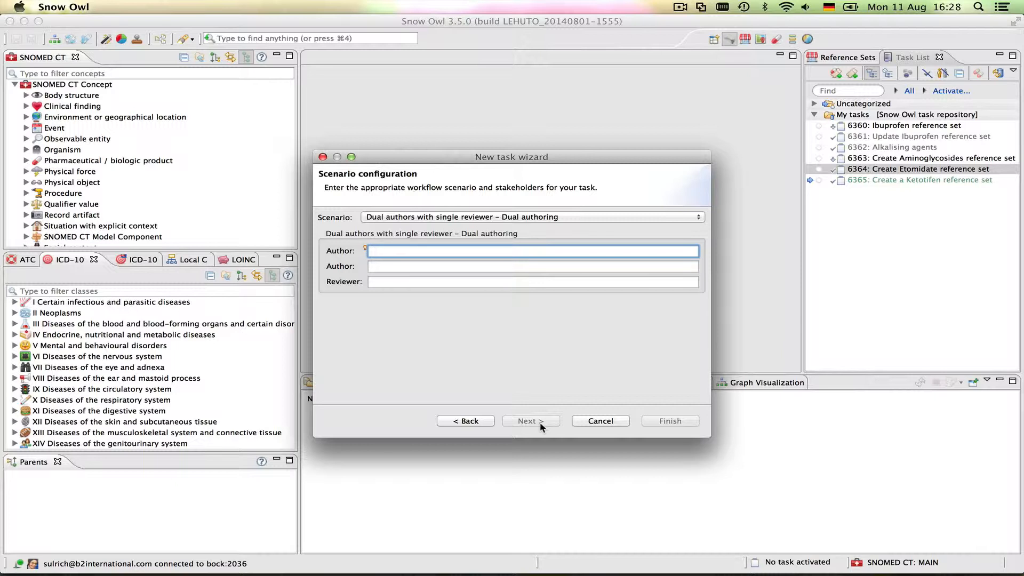
Look through the workflow scenarios and set the task's scenario to "Dual authors with single reviewer – Dual authoring"
left_click(580, 222)
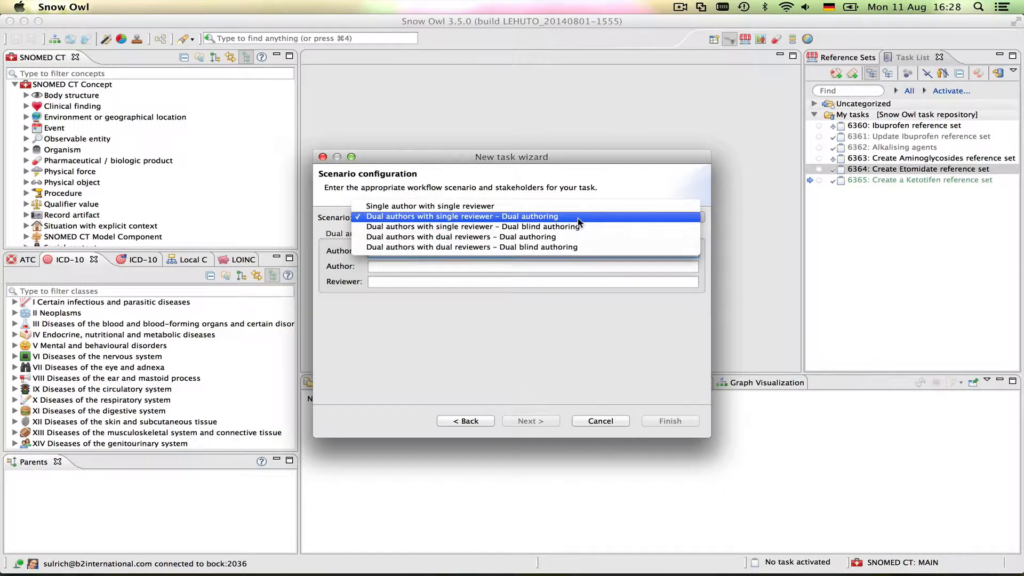
left_click(543, 207)
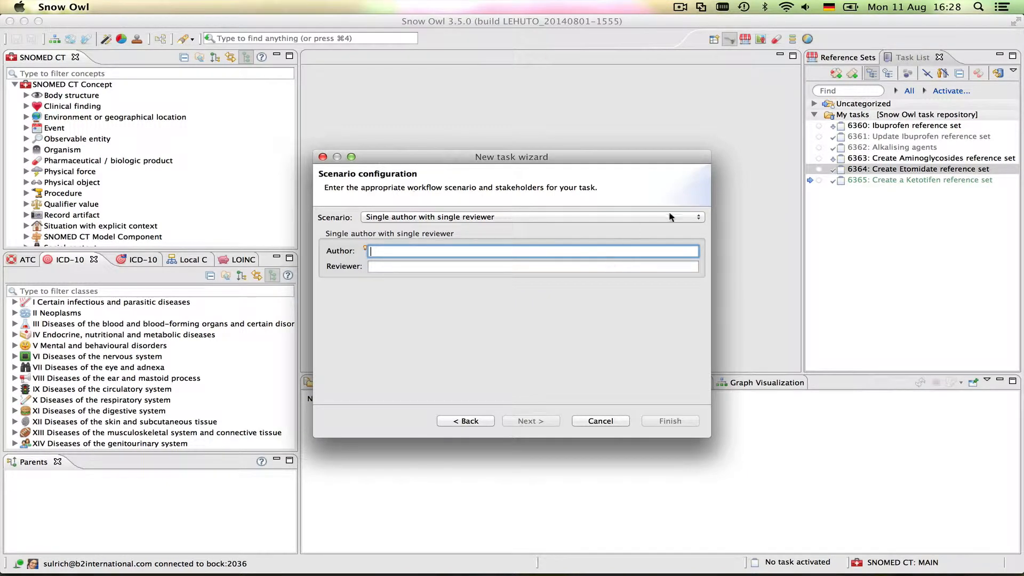
left_click(690, 215)
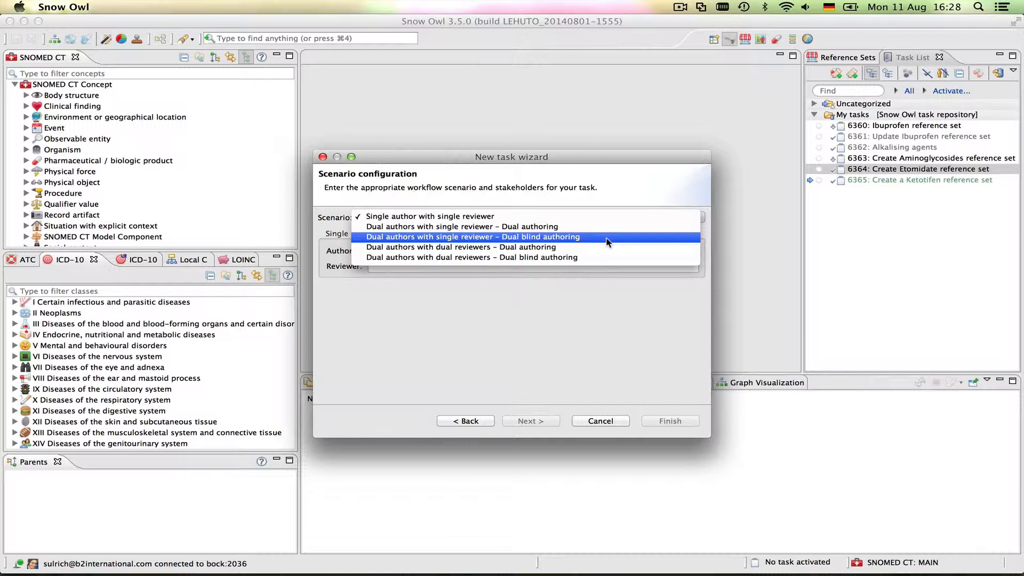
left_click(573, 227)
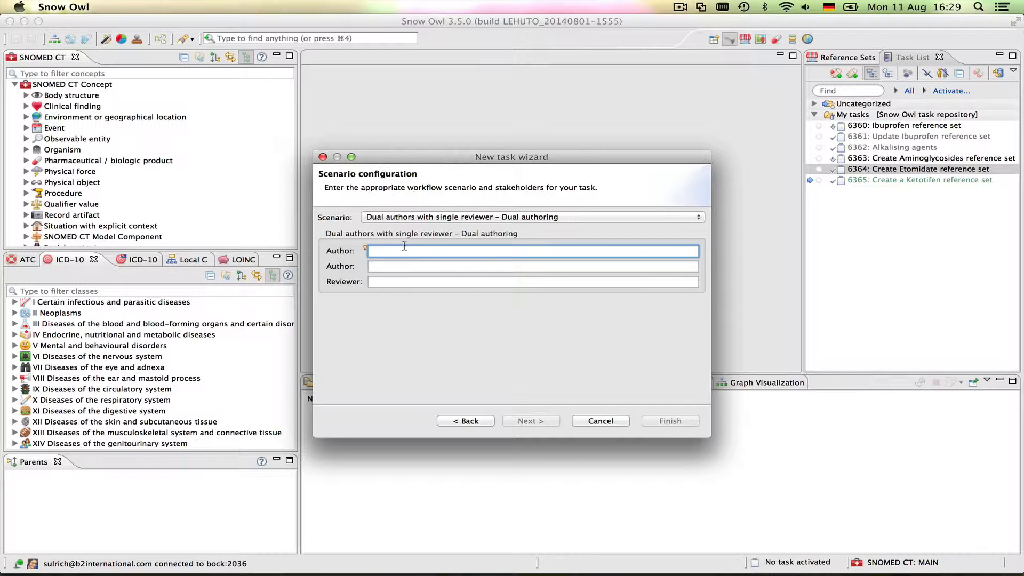
Assign two different authors to the task by choosing their e-mail accounts from the suggested users
key("ctrl+space")
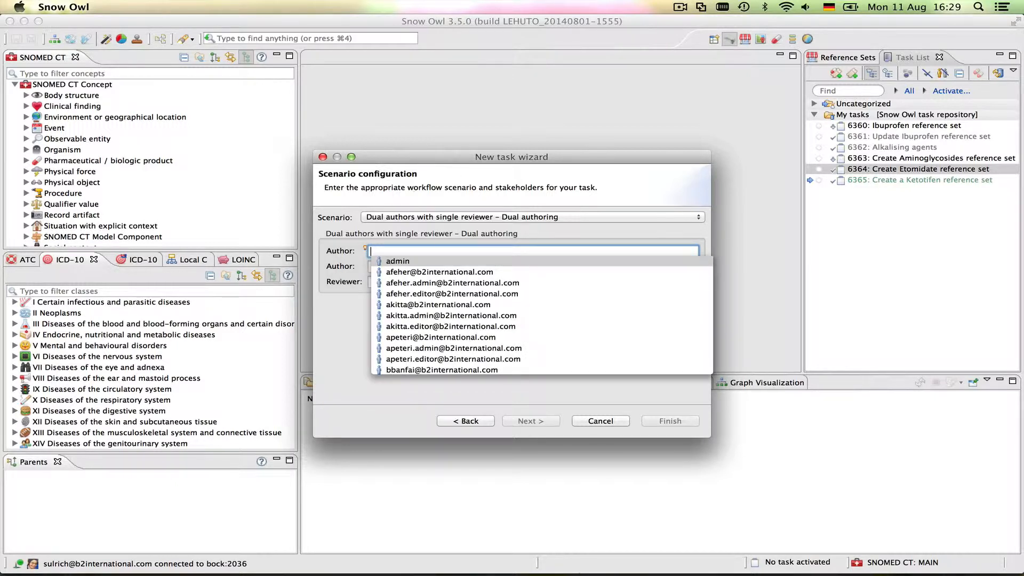
type("b")
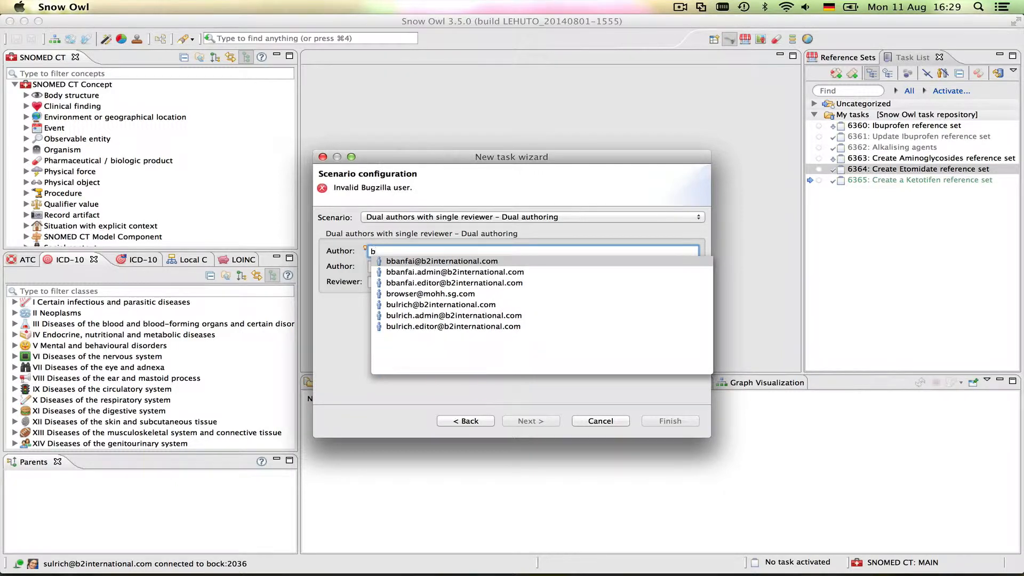
key("Return")
left_click(400, 268)
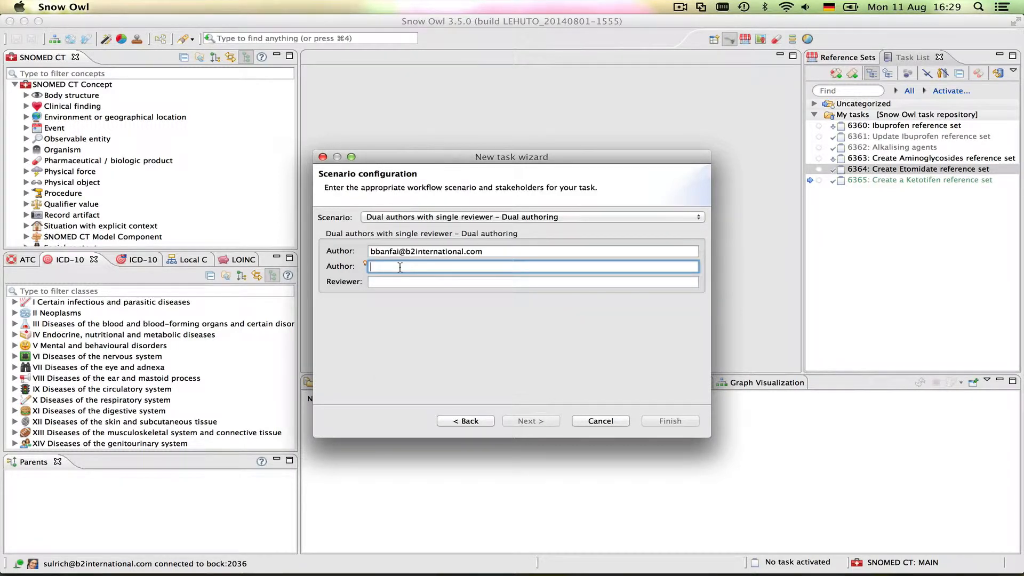
key("ctrl+space")
type("b")
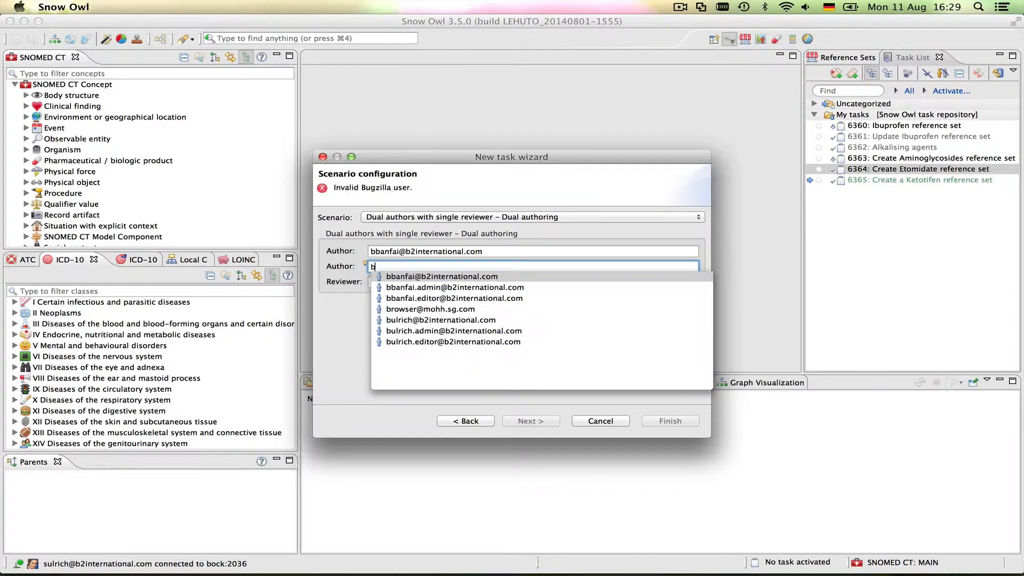
key("Down")
key("Down")
key("Down")
key("Down")
key("Return")
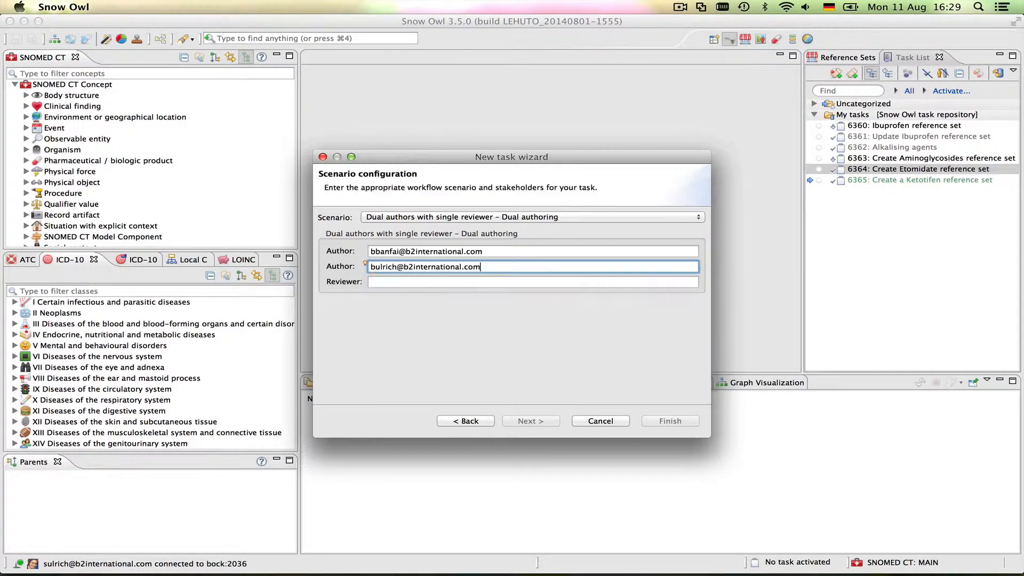
Assign the reviewer's e-mail account from the suggested users, then create the task and close its editor
left_click(390, 285)
key("ctrl+space")
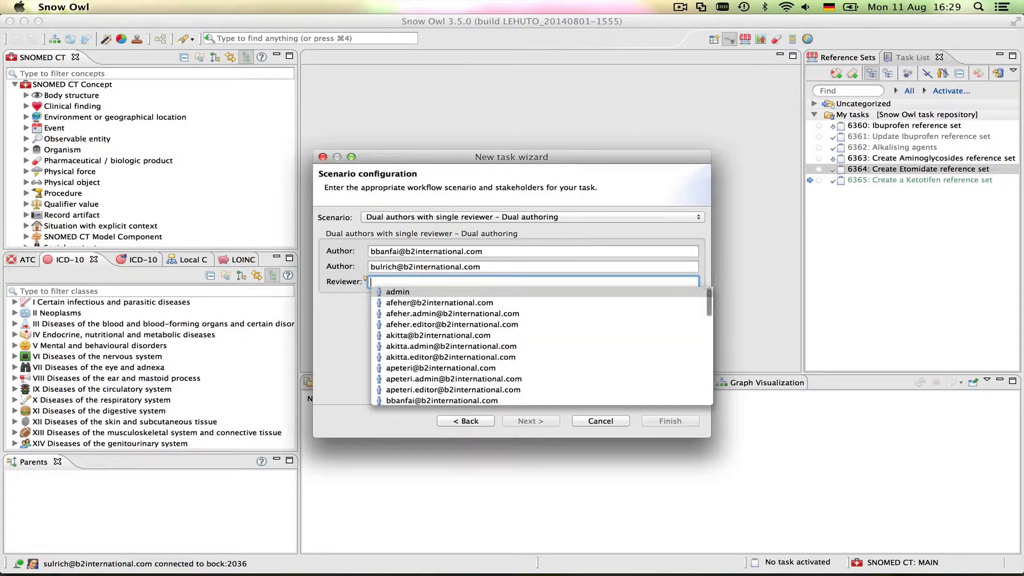
type("o")
key("Return")
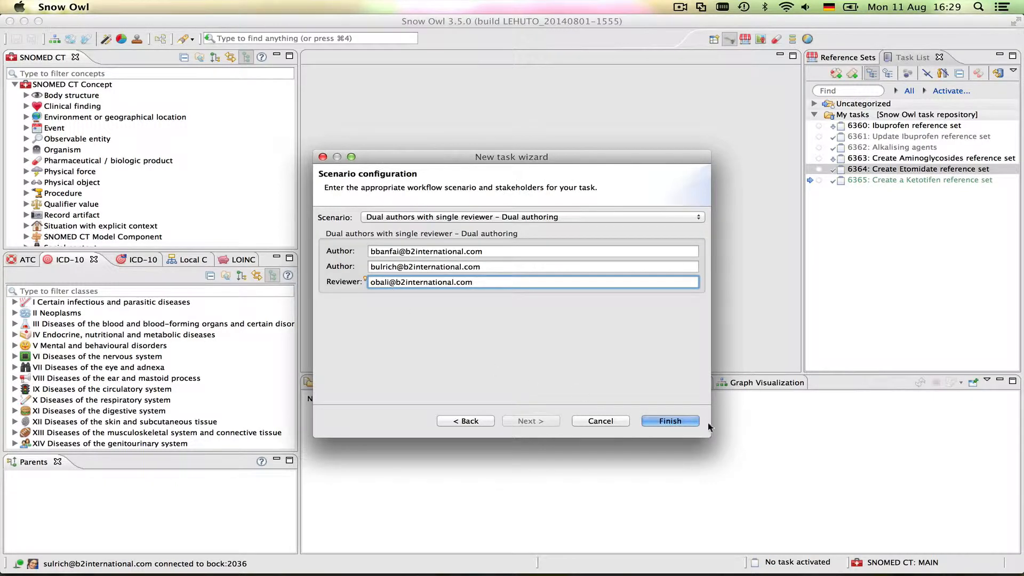
left_click(673, 419)
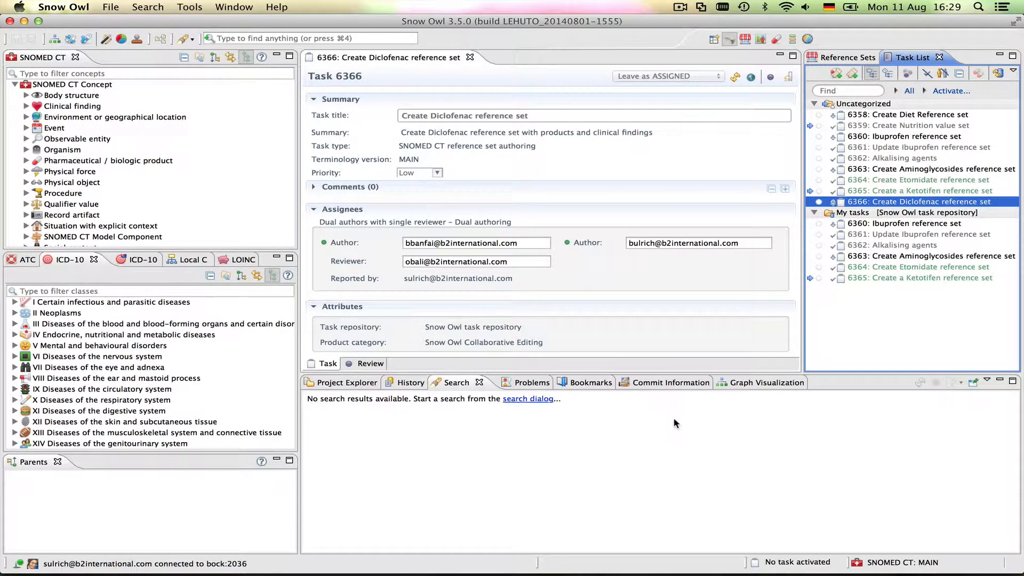
left_click(470, 57)
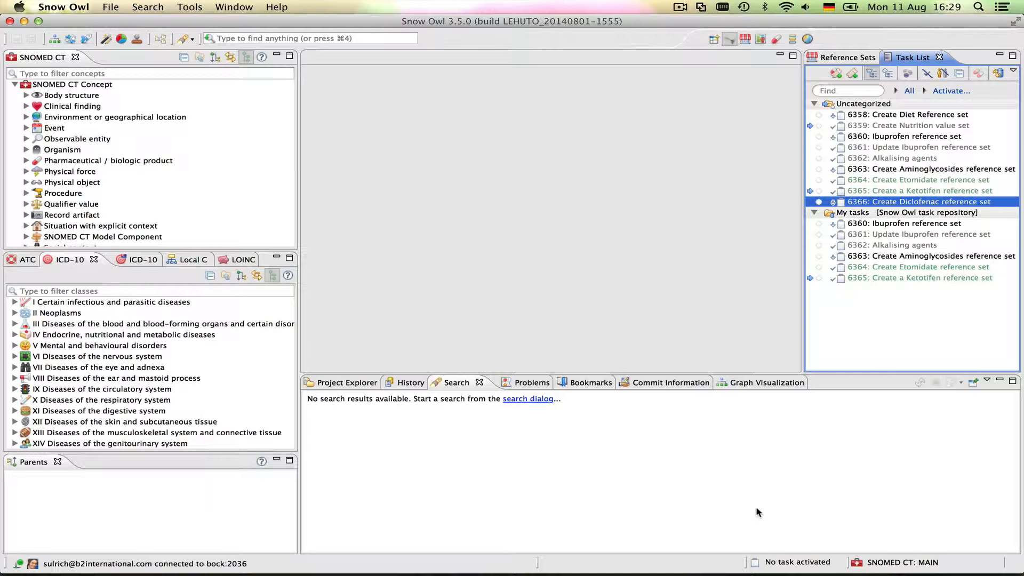
Switch to the first author's Snow Owl session, synchronize the task list and open the "Create Diclofenac reference set" task
mouse_move(785, 563)
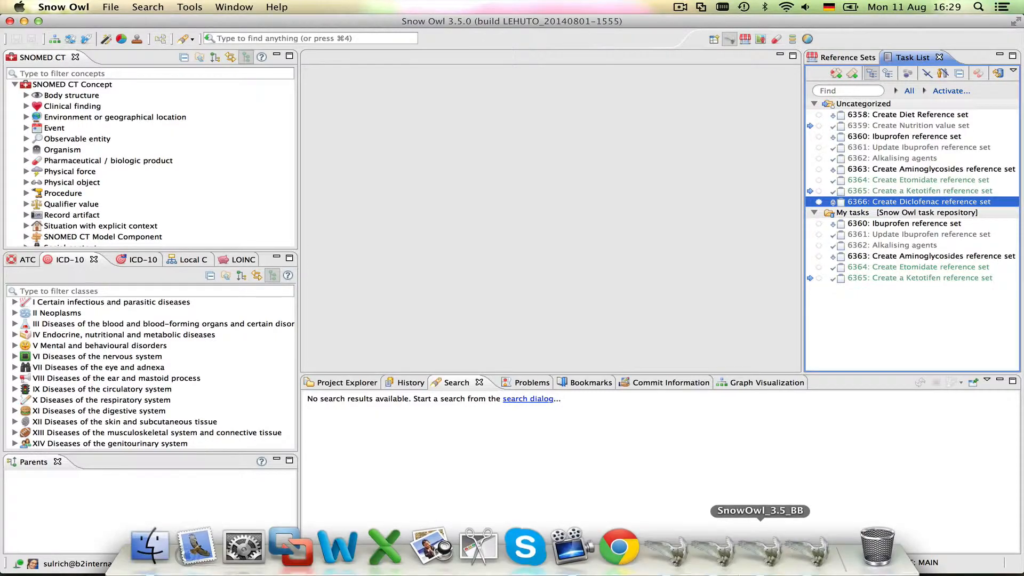
left_click(775, 557)
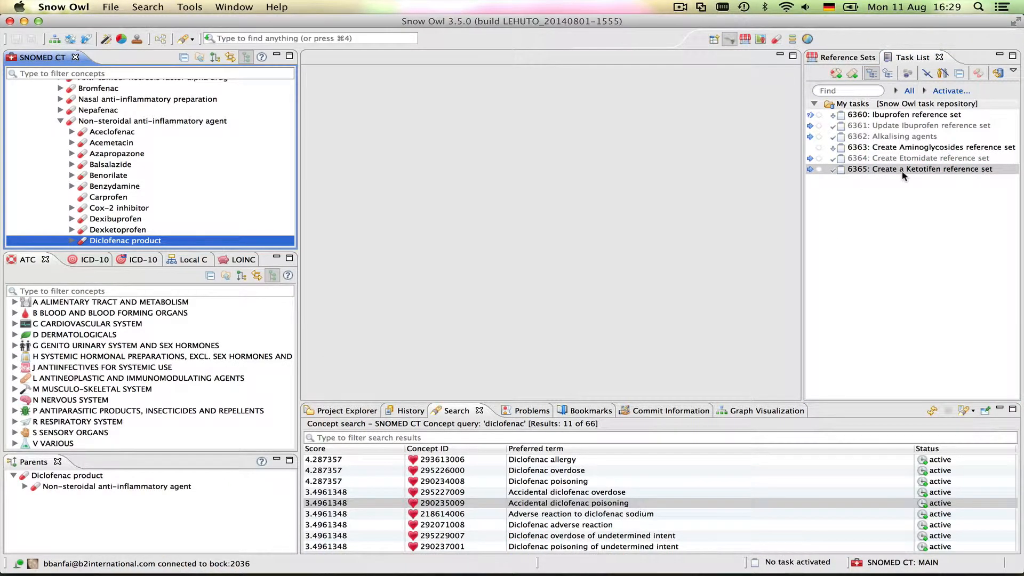
left_click(997, 75)
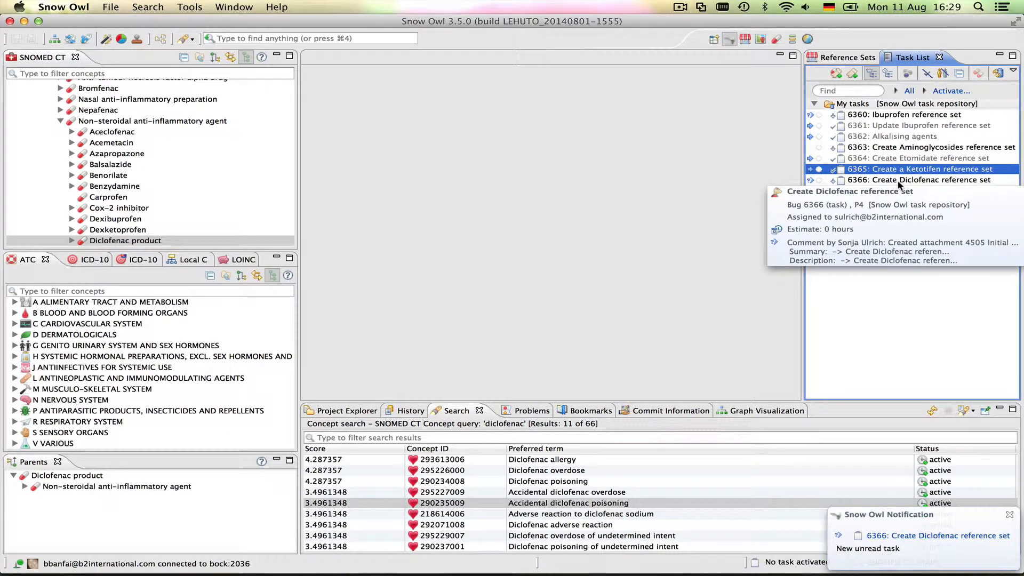
left_click(898, 182)
double_click(898, 181)
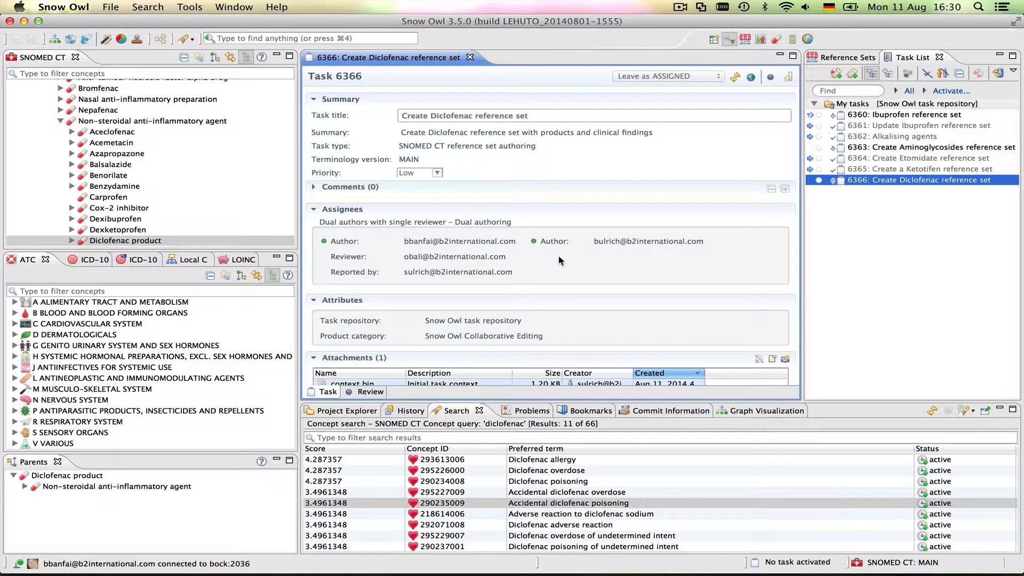
Activate the Diclofenac task and open its "Diclofenac products and findings" reference set
left_click(770, 80)
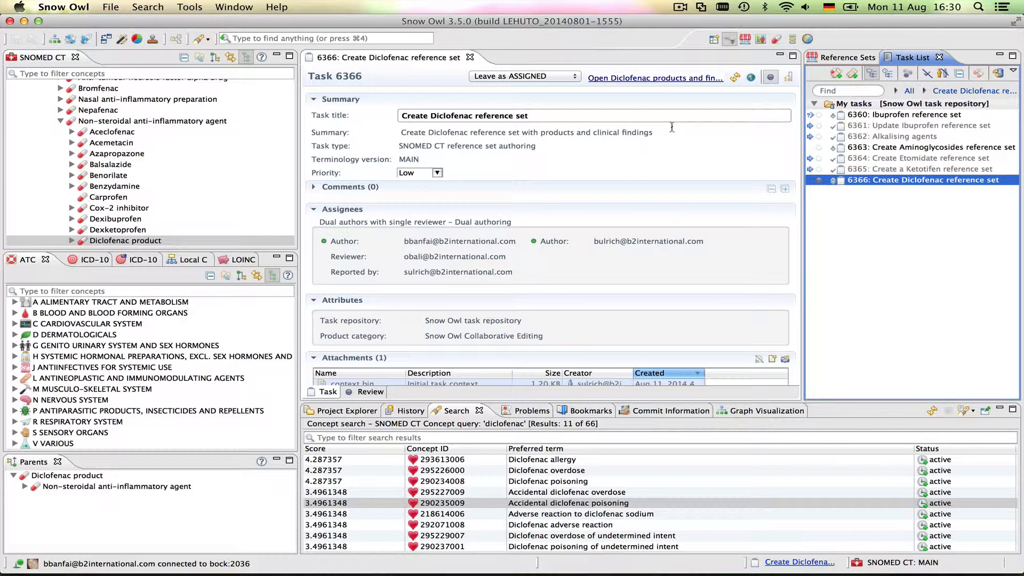
left_click(649, 79)
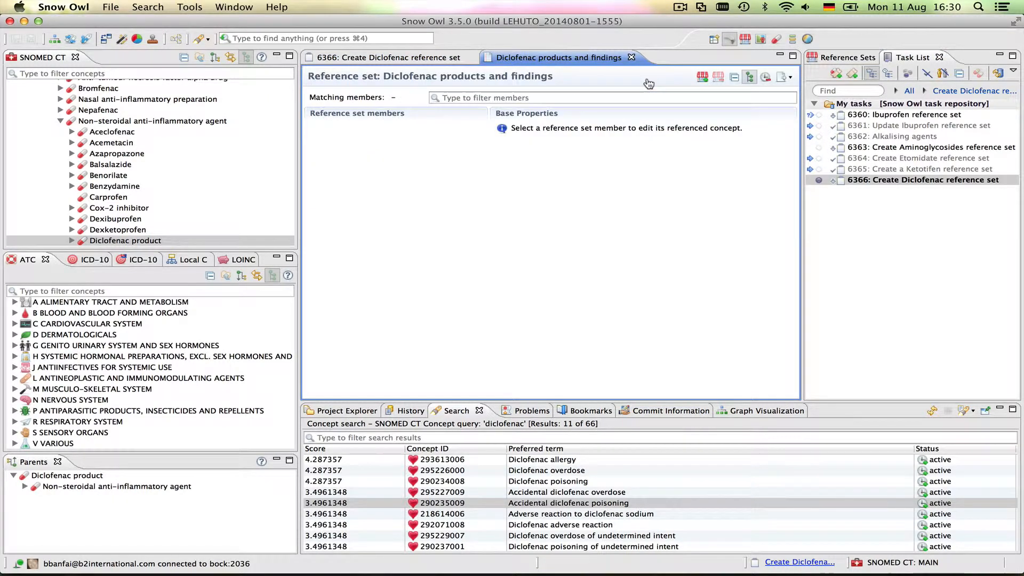
left_click(436, 58)
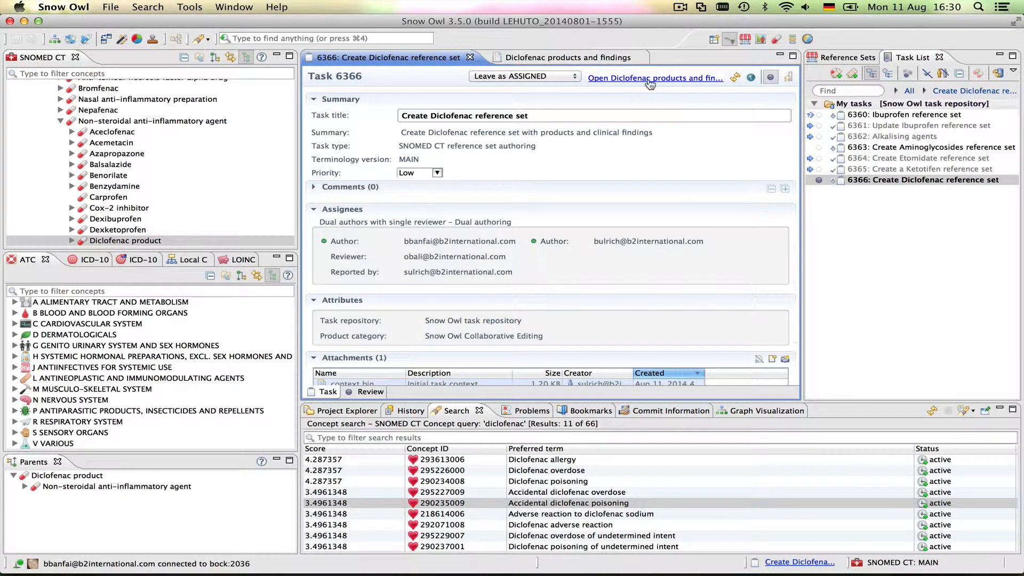
left_click(562, 60)
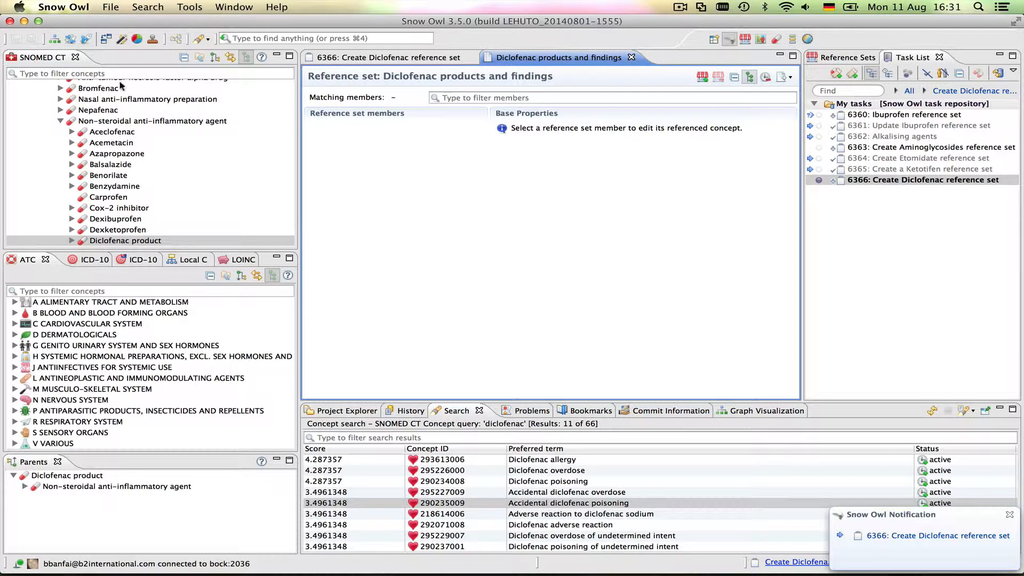
Filter the SNOMED CT concepts by "diclofenac", add Diclofenac product with its descendants to the active reference set, and save
left_click(94, 74)
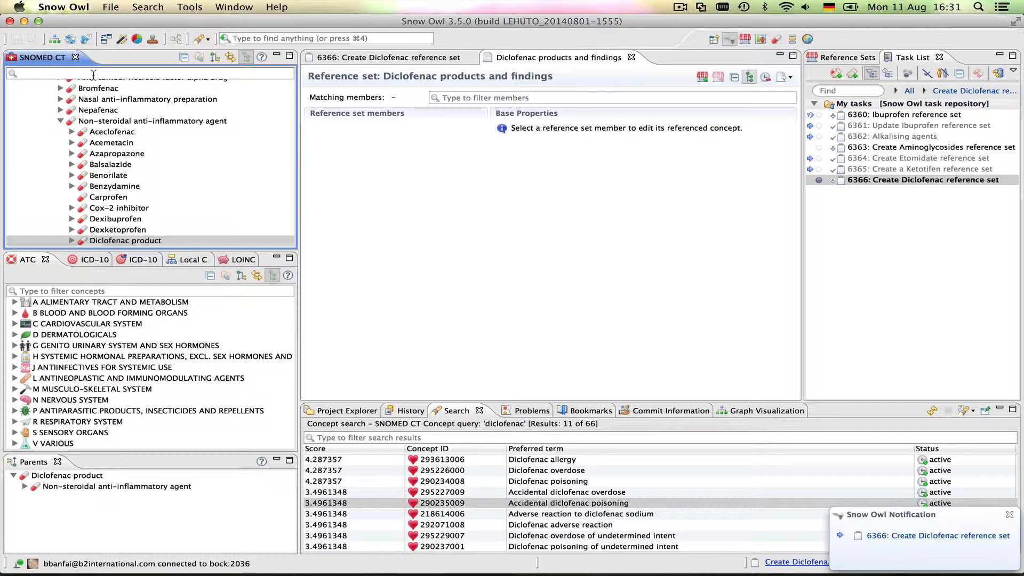
type("diclofenac")
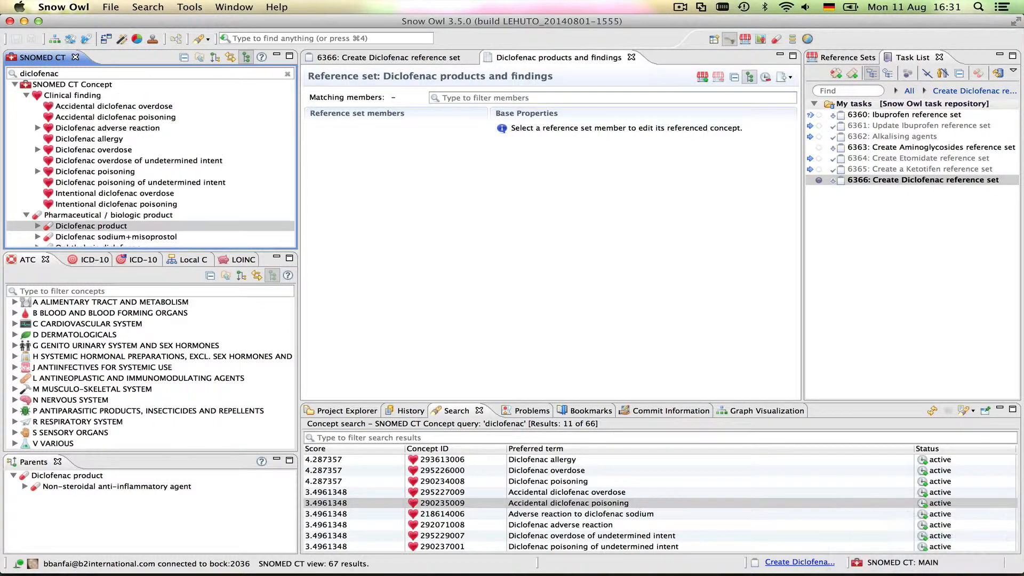
right_click(116, 230)
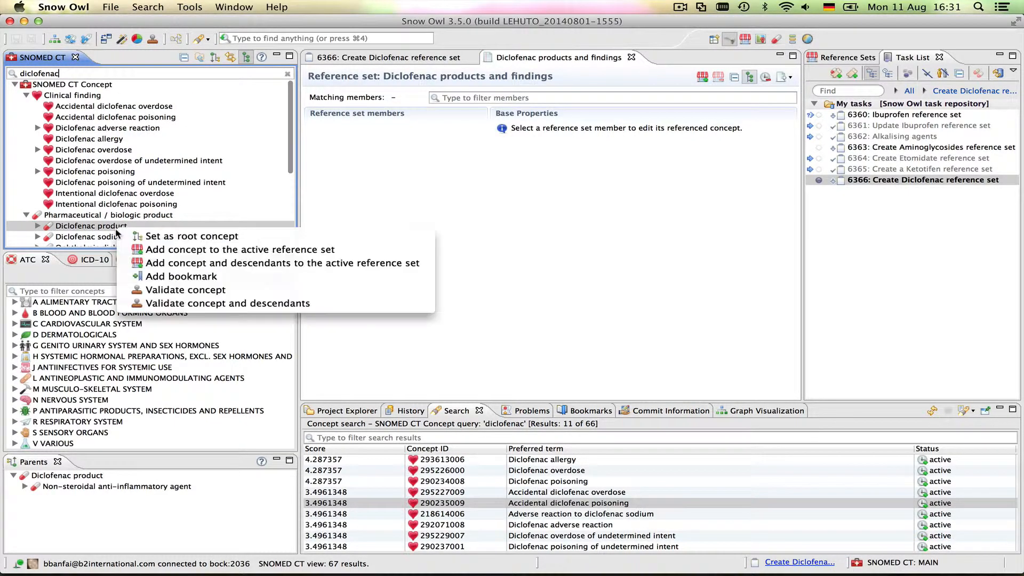
left_click(190, 263)
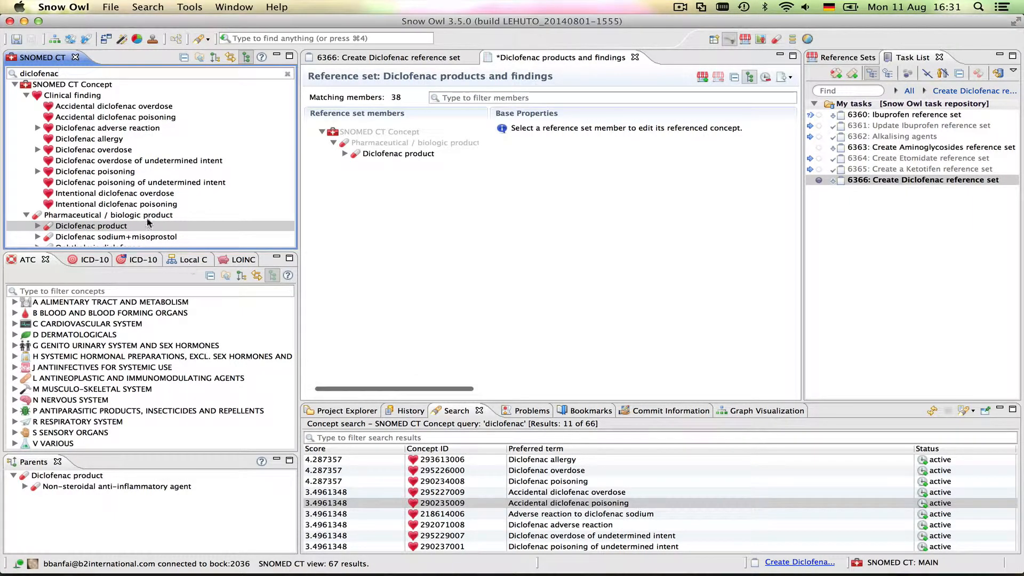
left_click(18, 39)
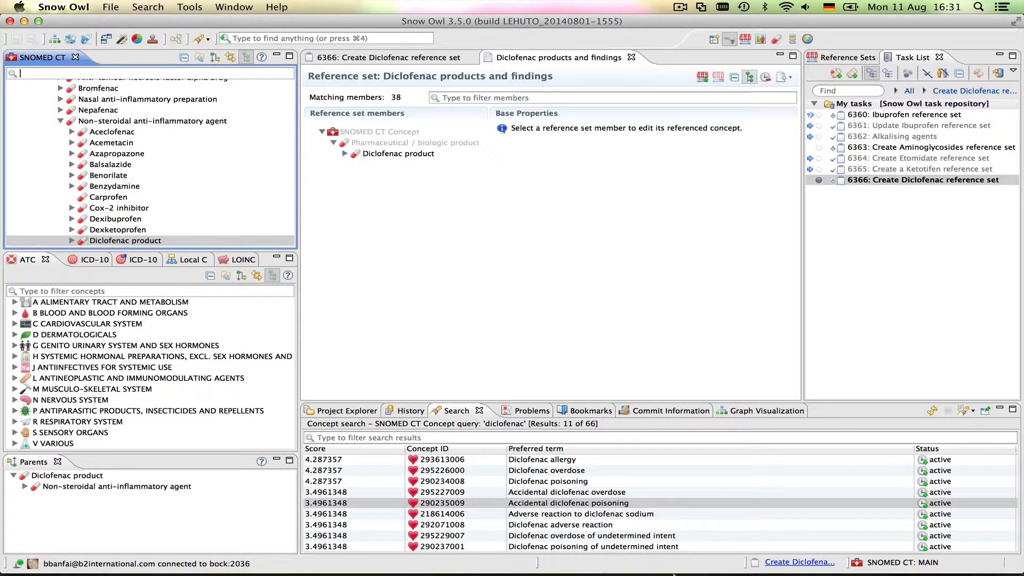
In the second author's Snow Owl session, synchronize the tasks and activate "Create Diclofenac reference set" with its reference set open
left_click(712, 565)
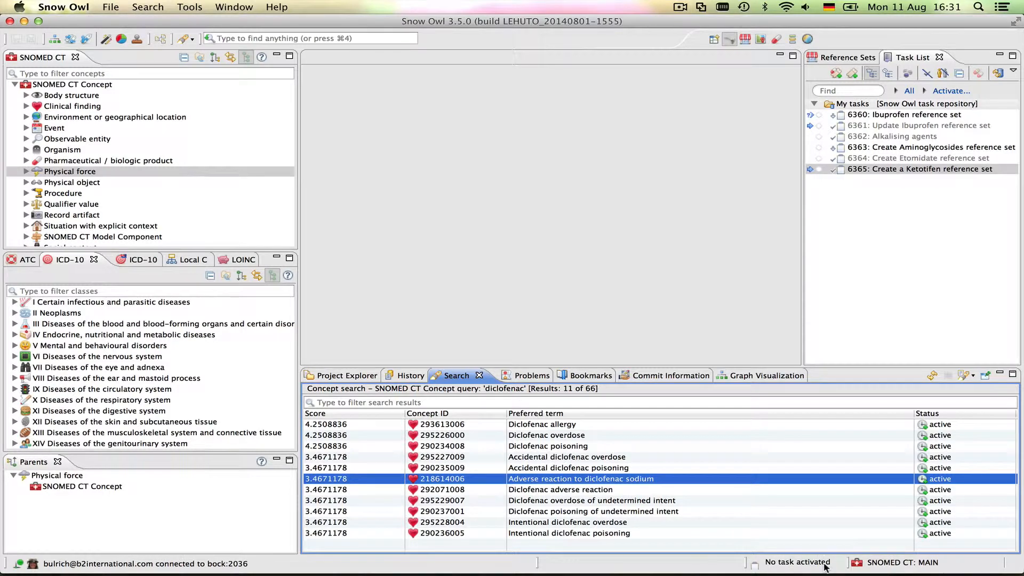
left_click(999, 74)
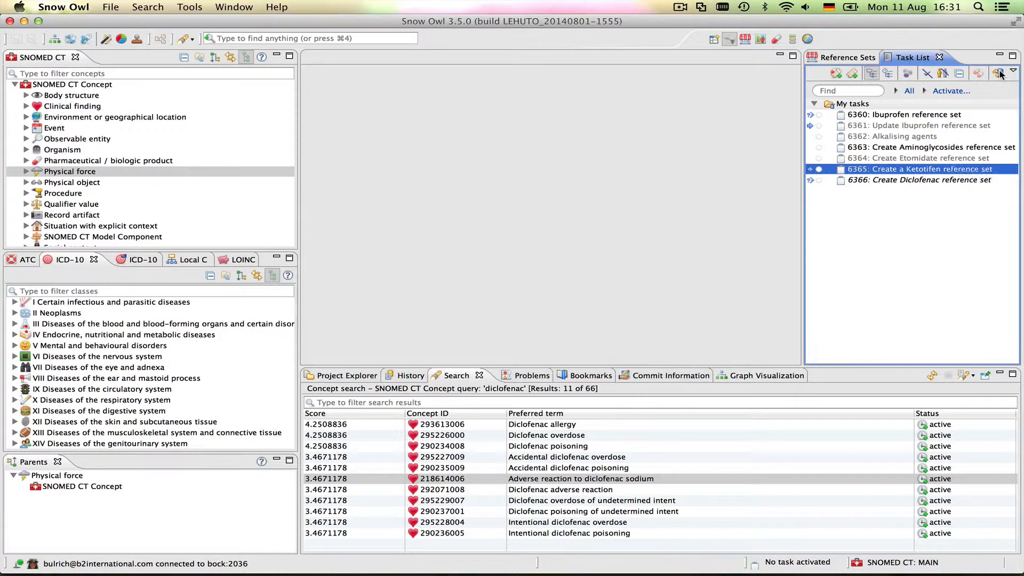
double_click(913, 181)
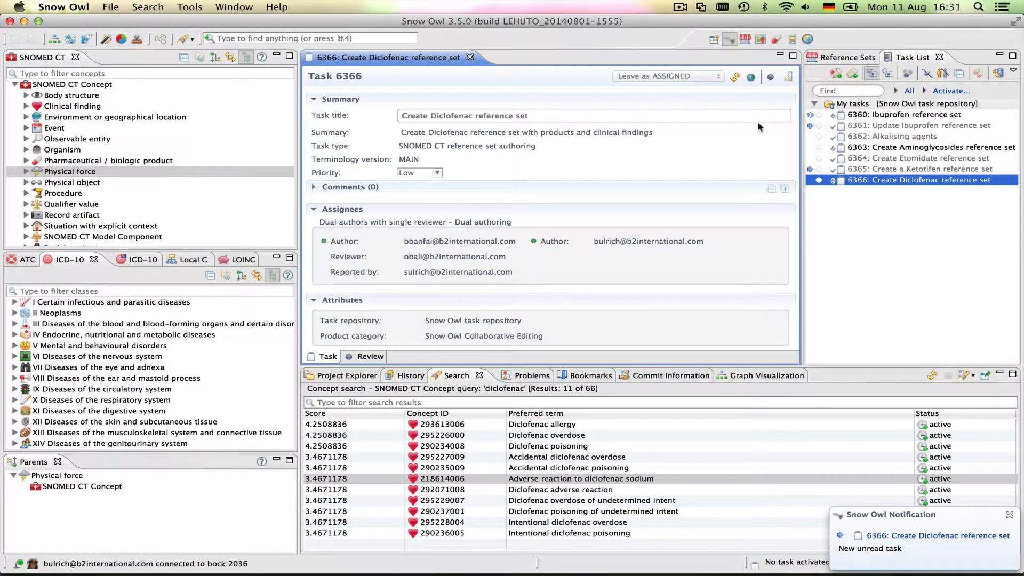
left_click(771, 77)
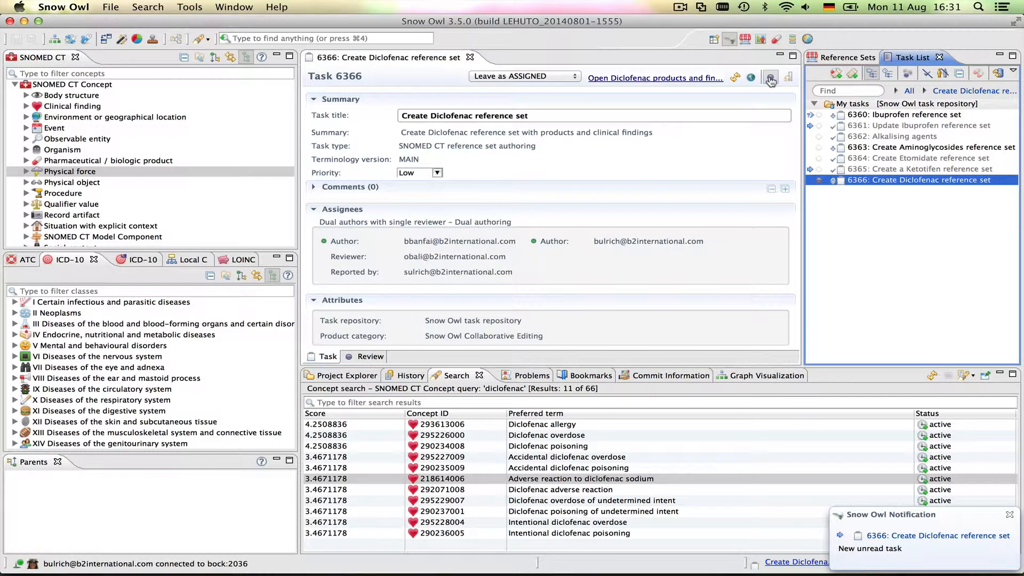
left_click(638, 79)
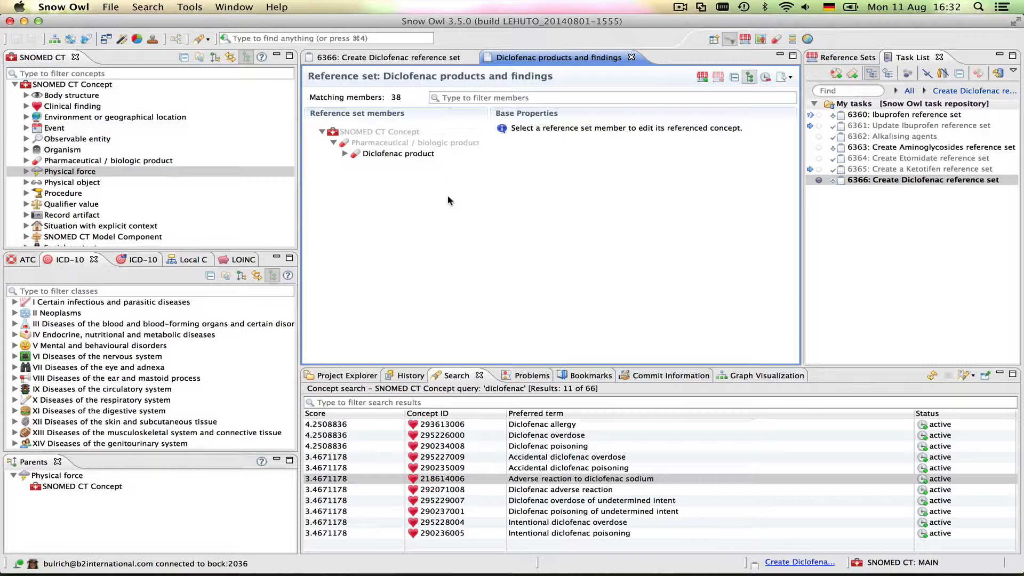
Search the active Clinical finding concepts in SNOMED CT for "diclofenac"
left_click(198, 39)
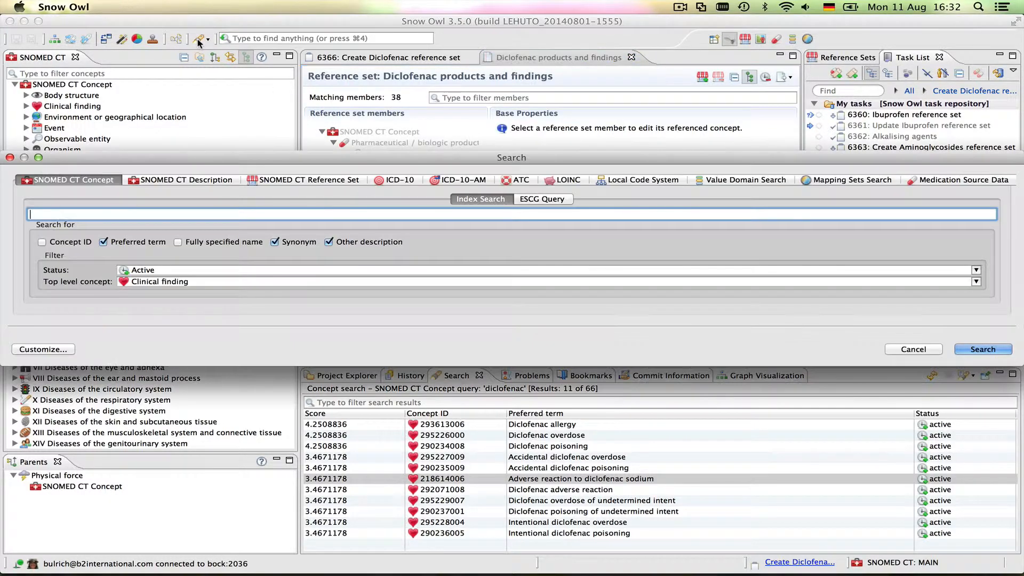
type("diclofenac")
left_click(982, 349)
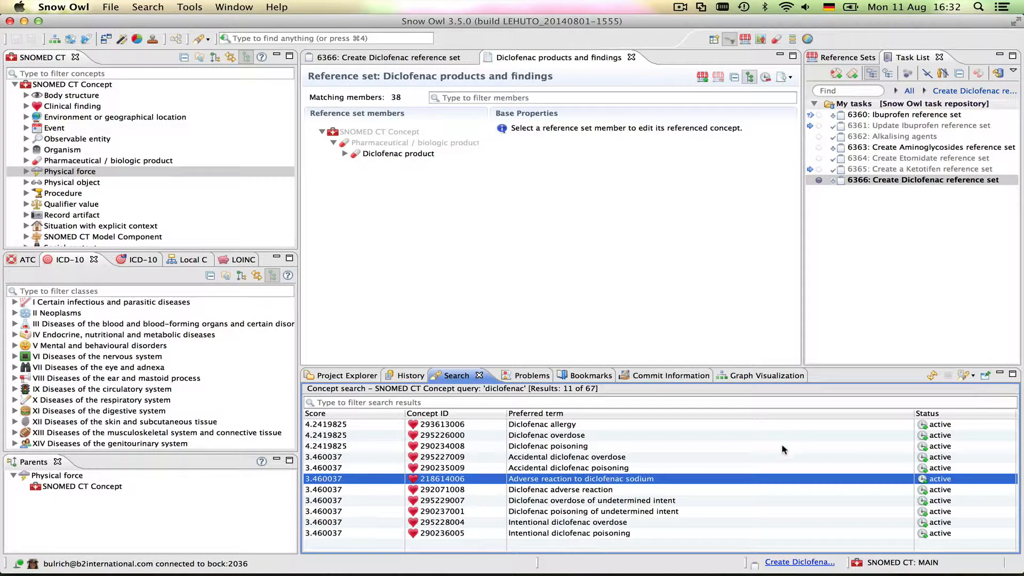
Add all diclofenac search results to the active reference set and save it
left_click(545, 456)
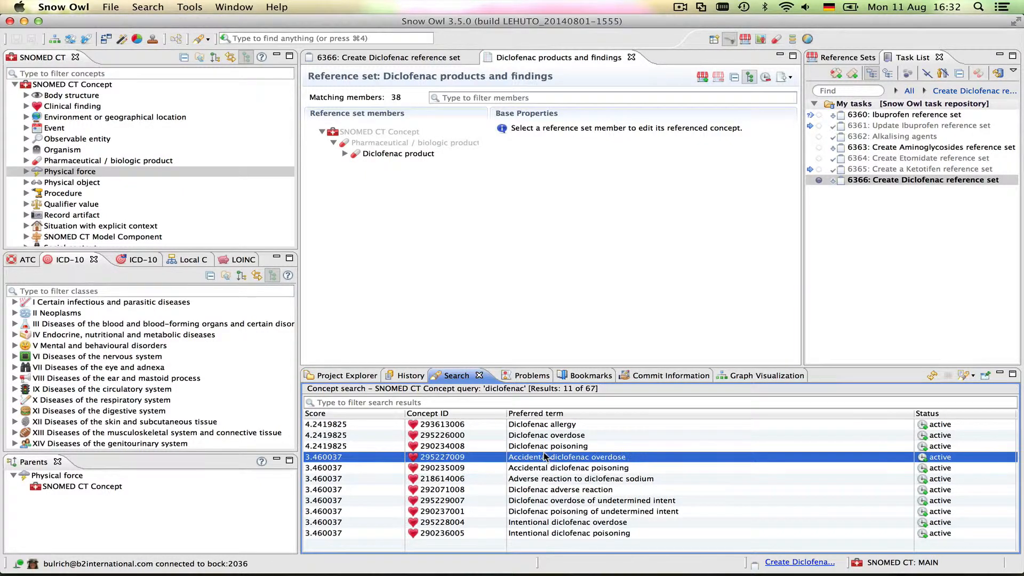
right_click(545, 456)
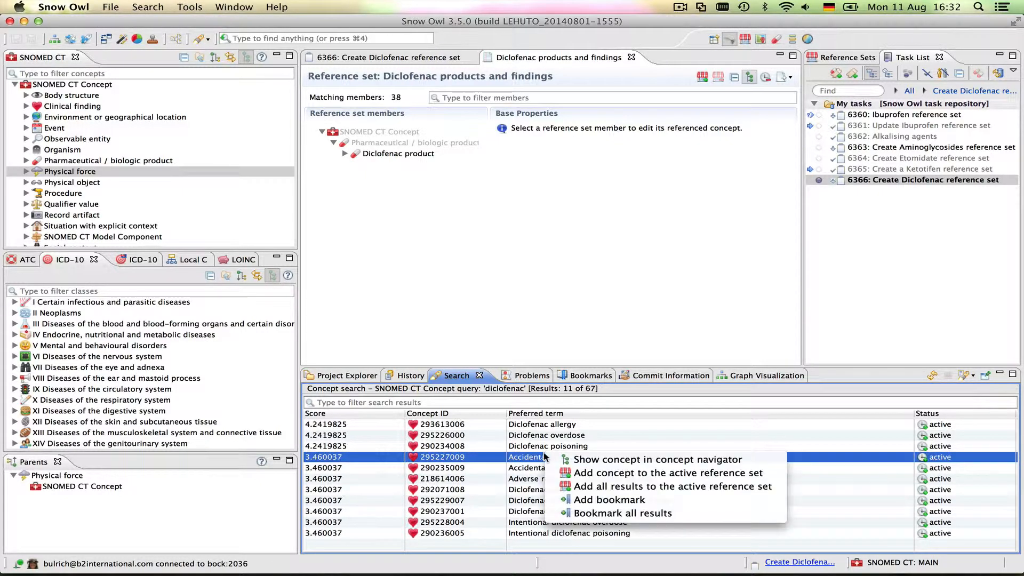
left_click(600, 487)
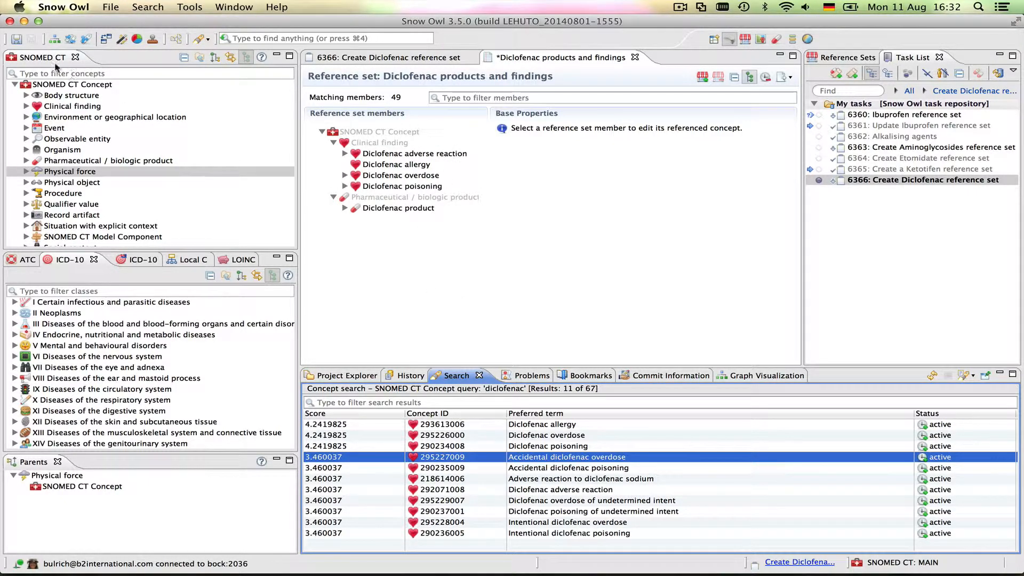
left_click(18, 39)
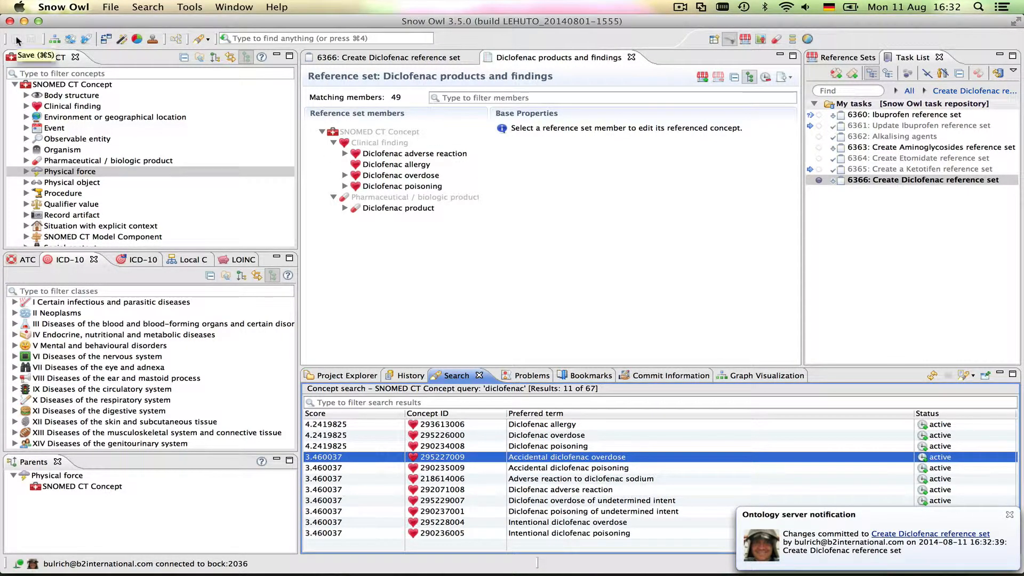
Return to the first author's Snow Owl session and accept the second author's incoming changes to the reference set
left_click(356, 58)
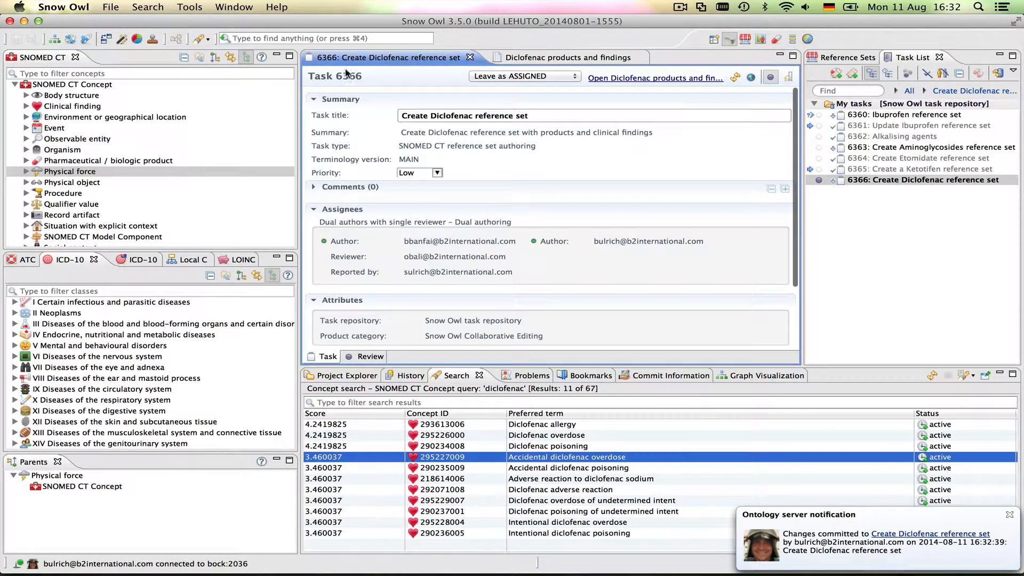
mouse_move(667, 560)
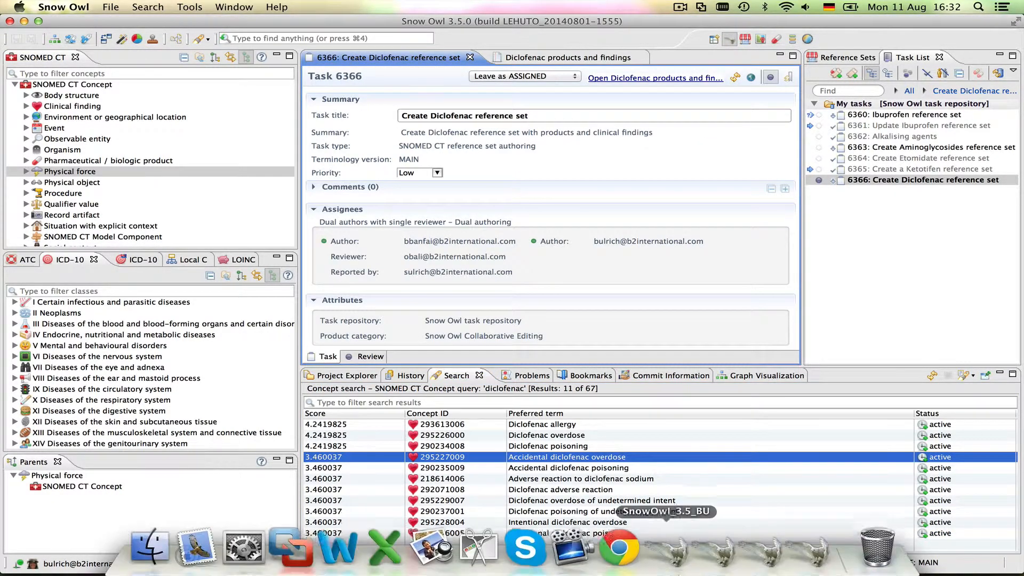
left_click(768, 557)
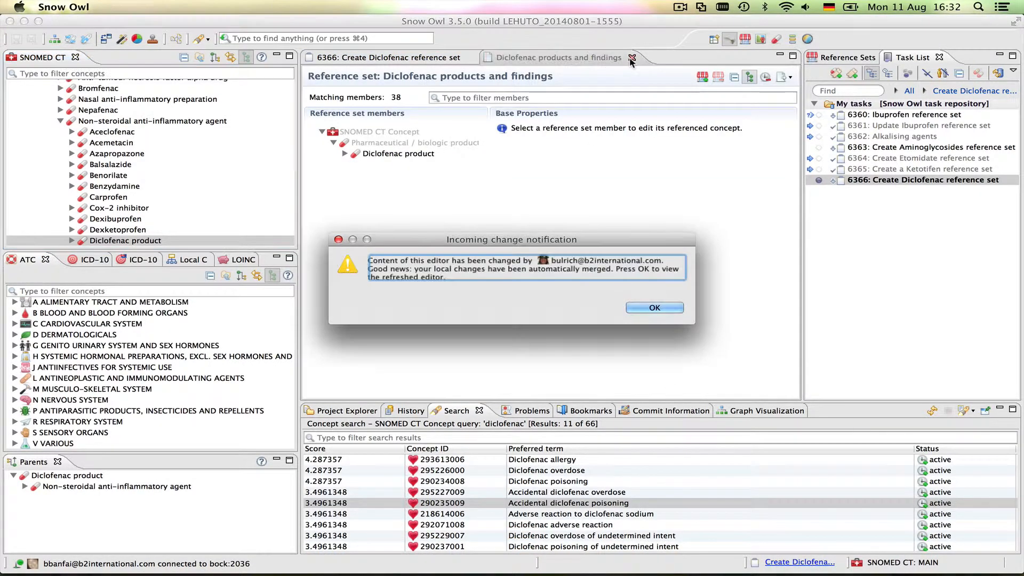
left_click(655, 306)
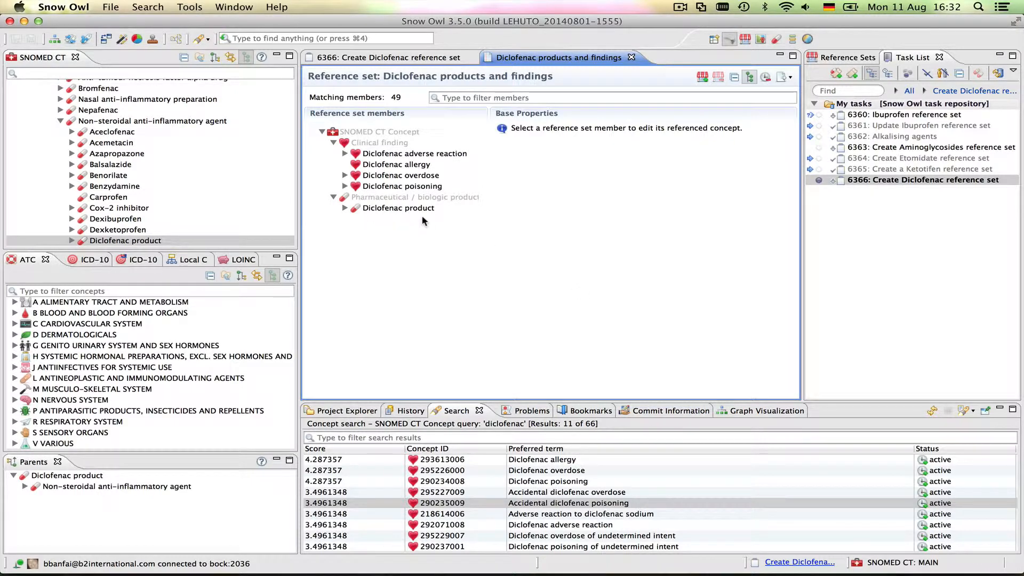
Review the merged reference set members as a flat list in a widened member area, and return to the hierarchical view
left_click(750, 76)
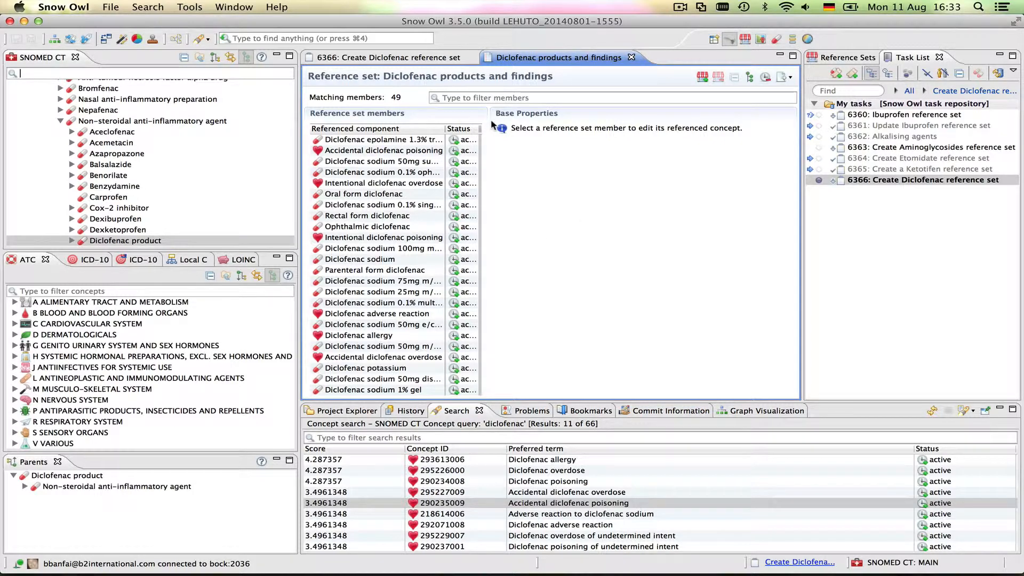
left_click_drag(491, 119, 654, 138)
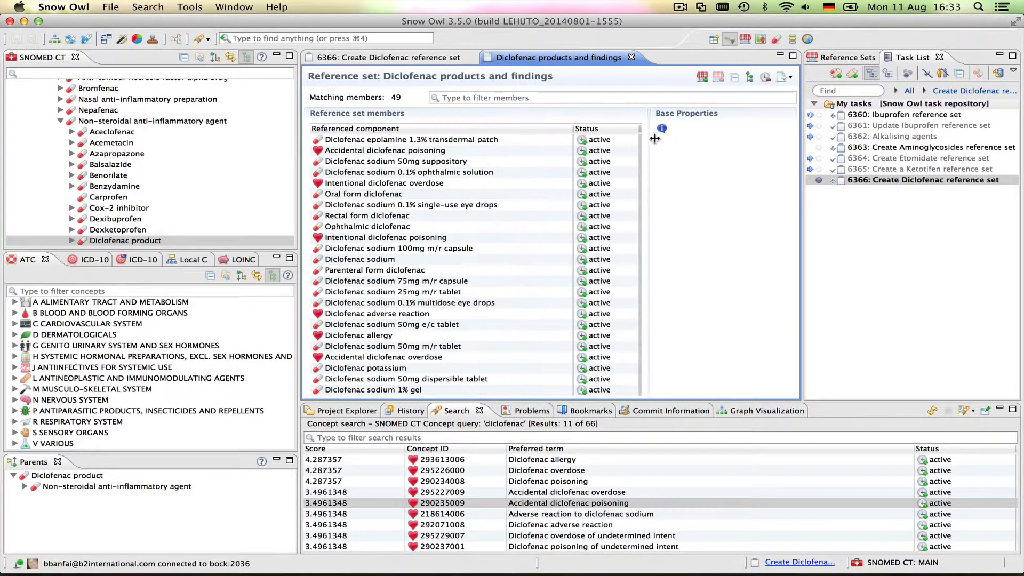
left_click(750, 77)
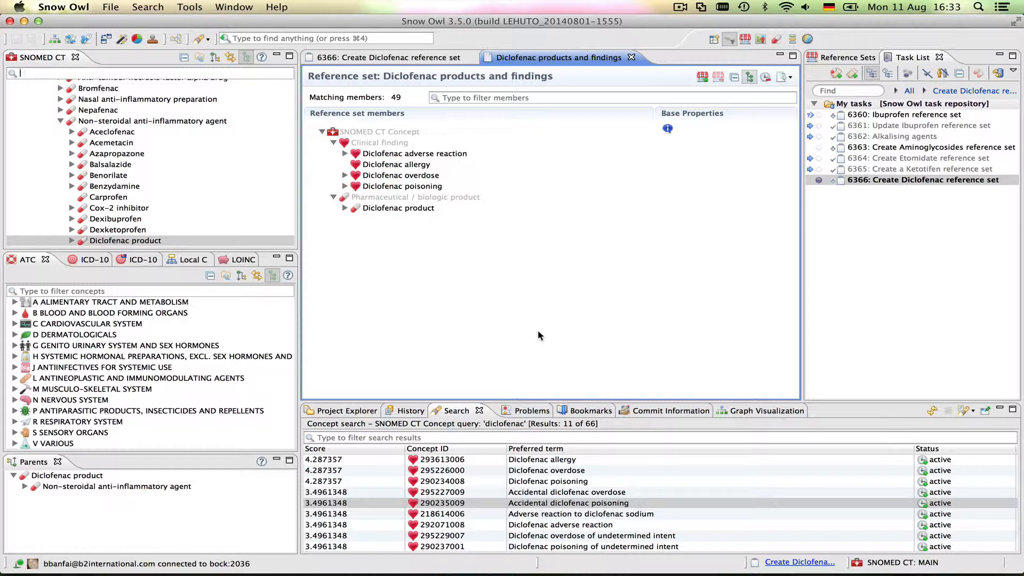
Look through the status options of the Diclofenac task, keeping it at "Leave as ASSIGNED"
left_click(395, 60)
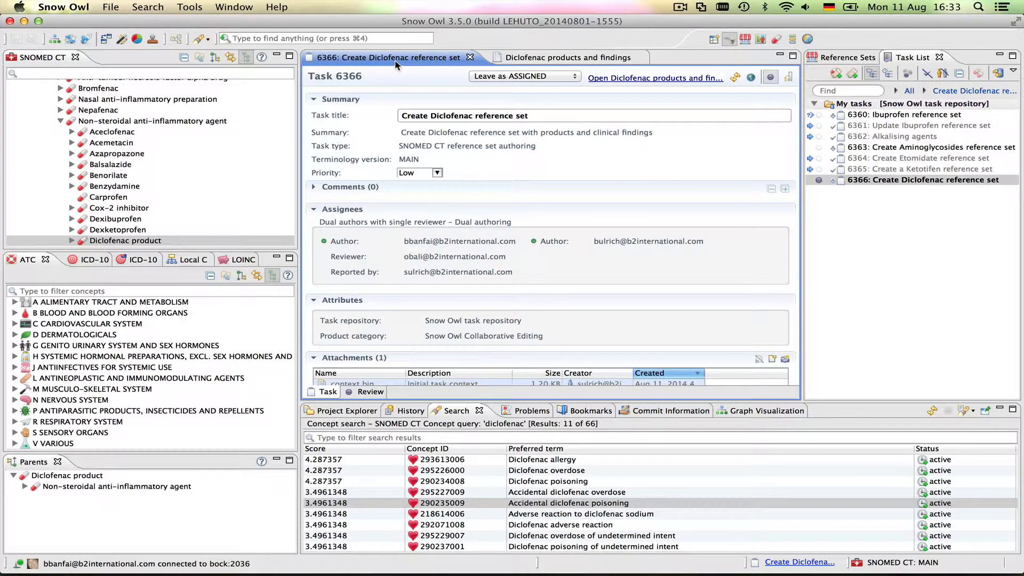
left_click(496, 80)
left_click(502, 78)
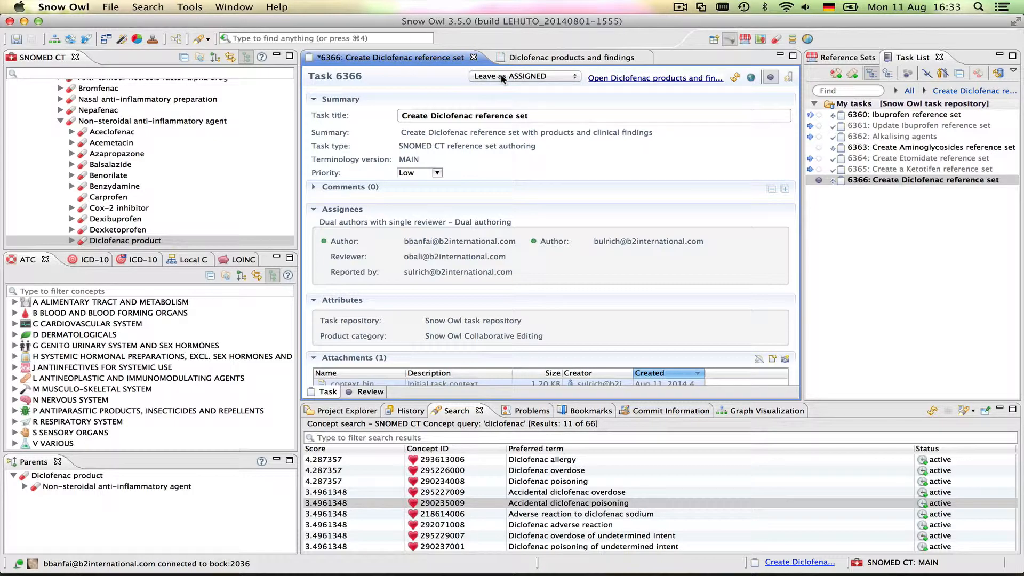
left_click(500, 76)
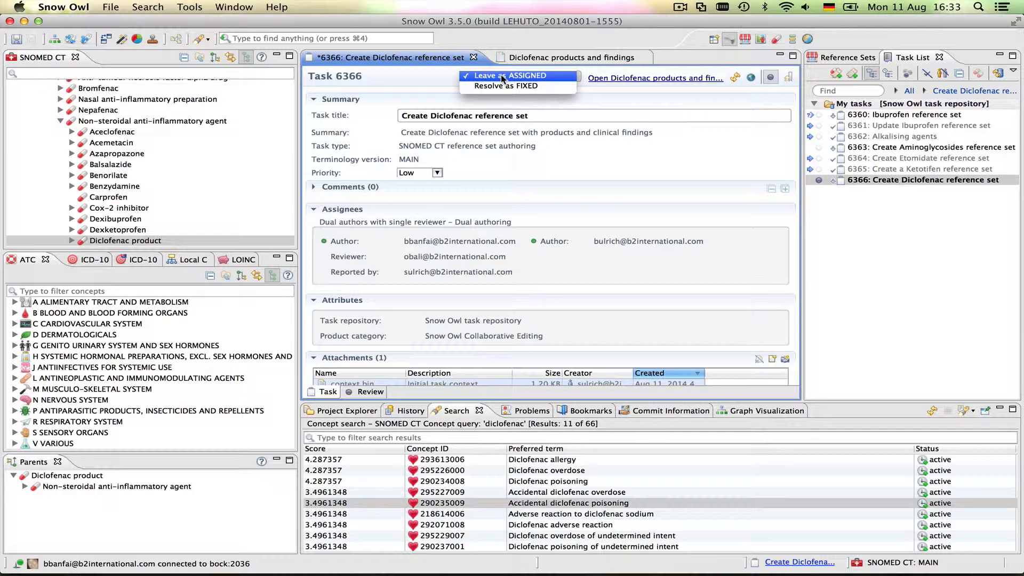
left_click(557, 151)
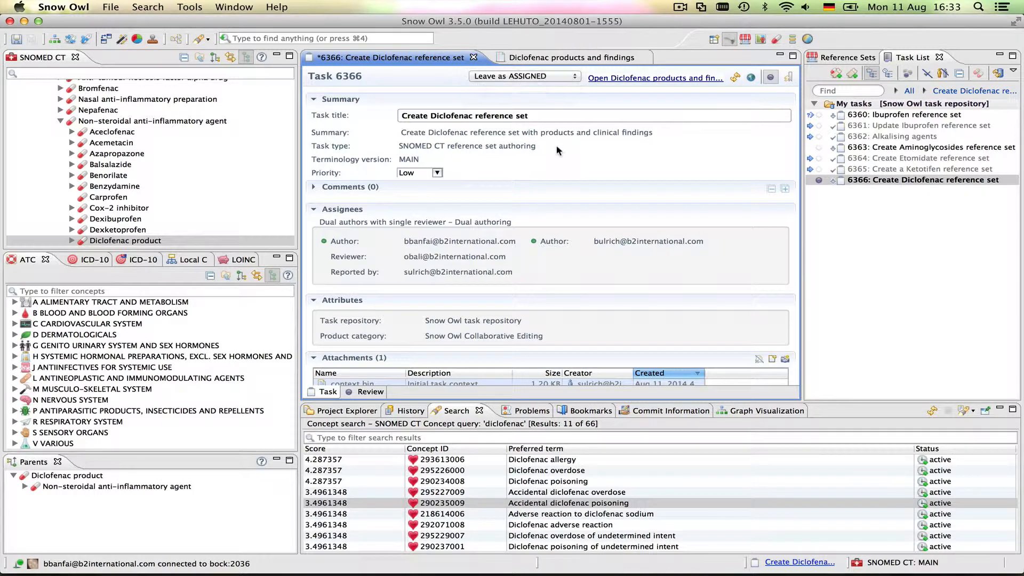
Add the comment "Finished working on reference set. Please change task status." to the Diclofenac task and save it
left_click(356, 189)
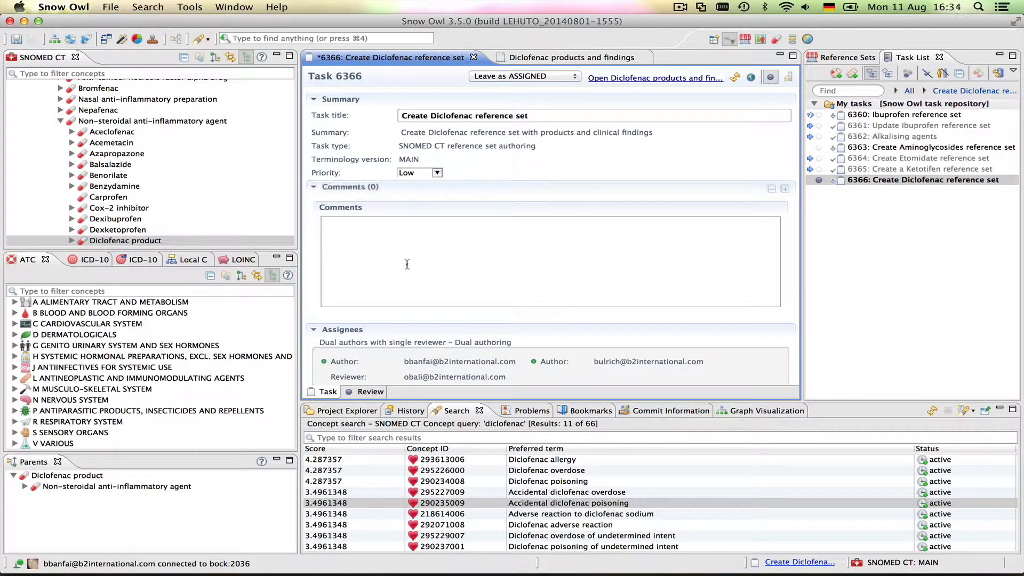
type("Finishe")
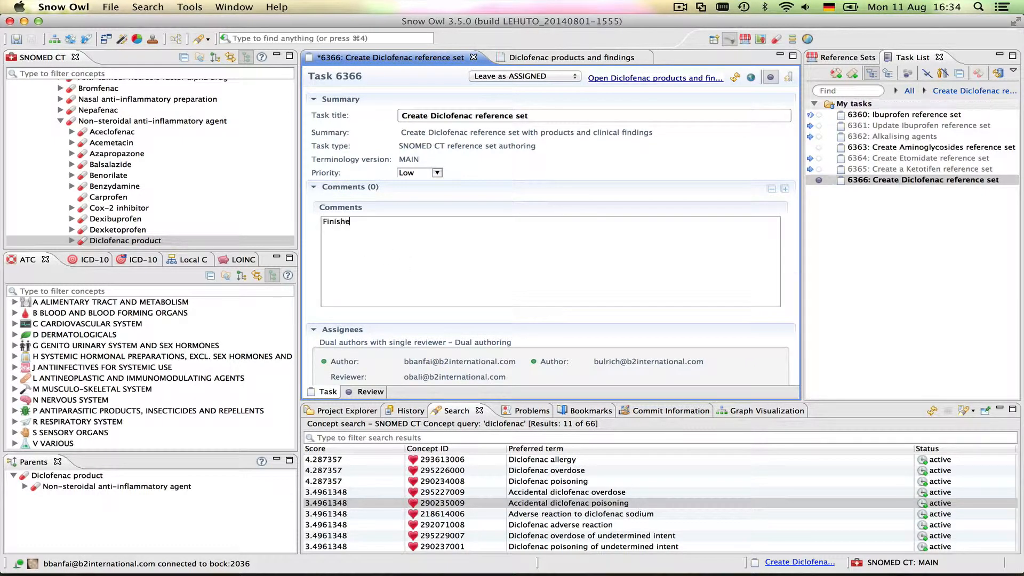
type("d working ")
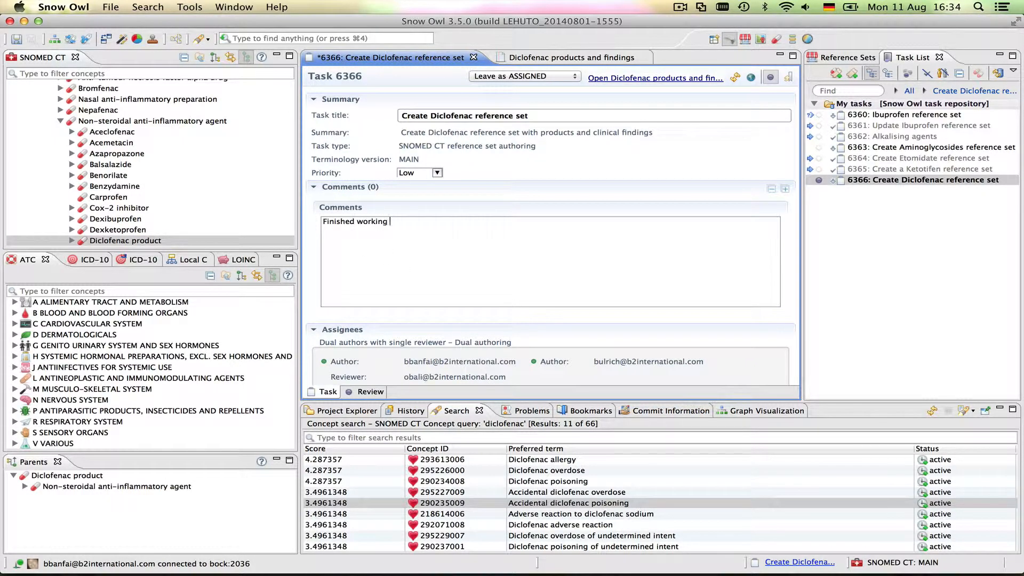
type("on refre")
key("BackSpace")
key("BackSpace")
type("erence set. Please change ")
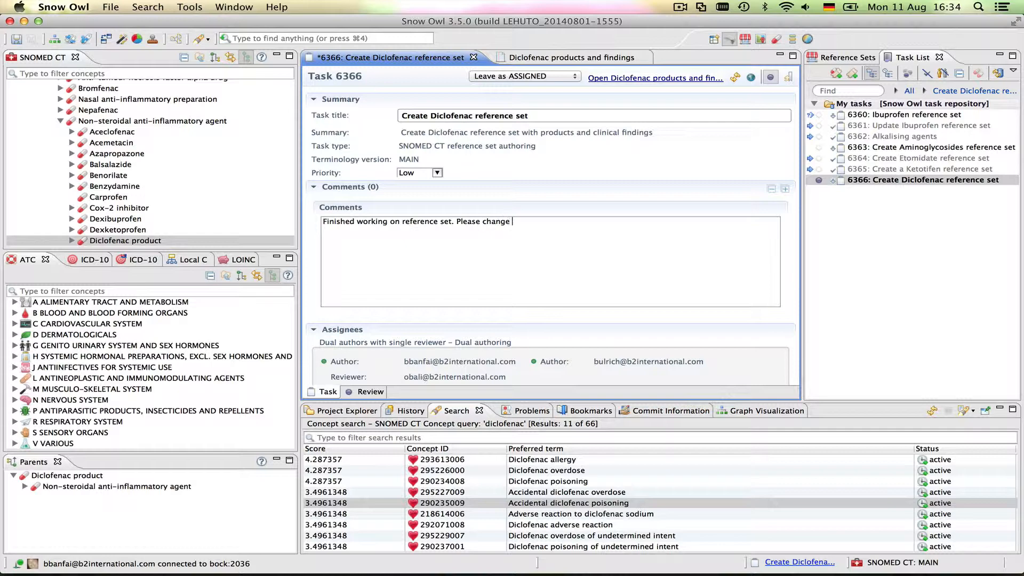
type("task status.")
left_click(17, 41)
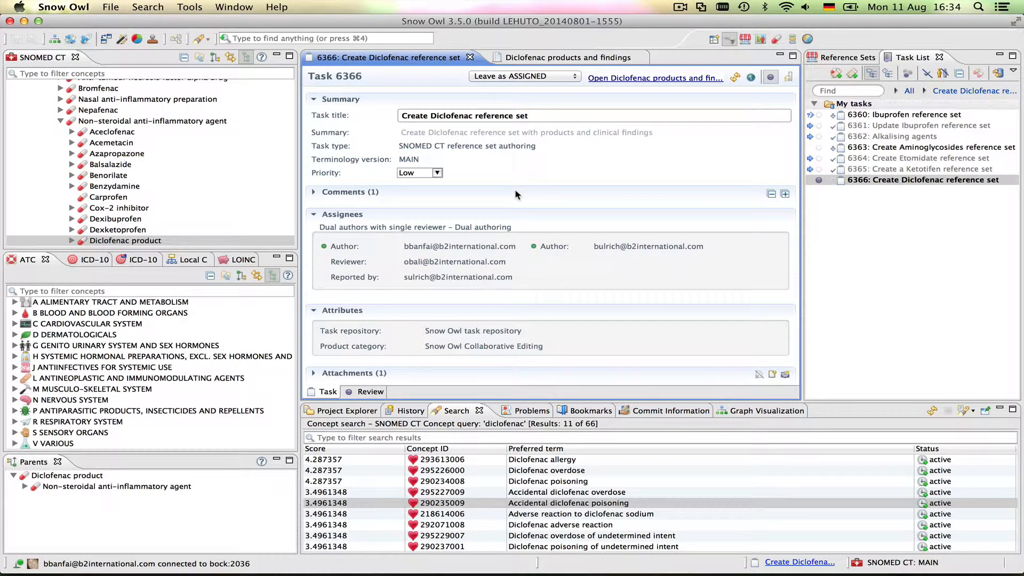
Switch to the second author's Snow Owl session, save the Diclofenac task as "Resolve as FIXED", and close its open editors
mouse_move(577, 575)
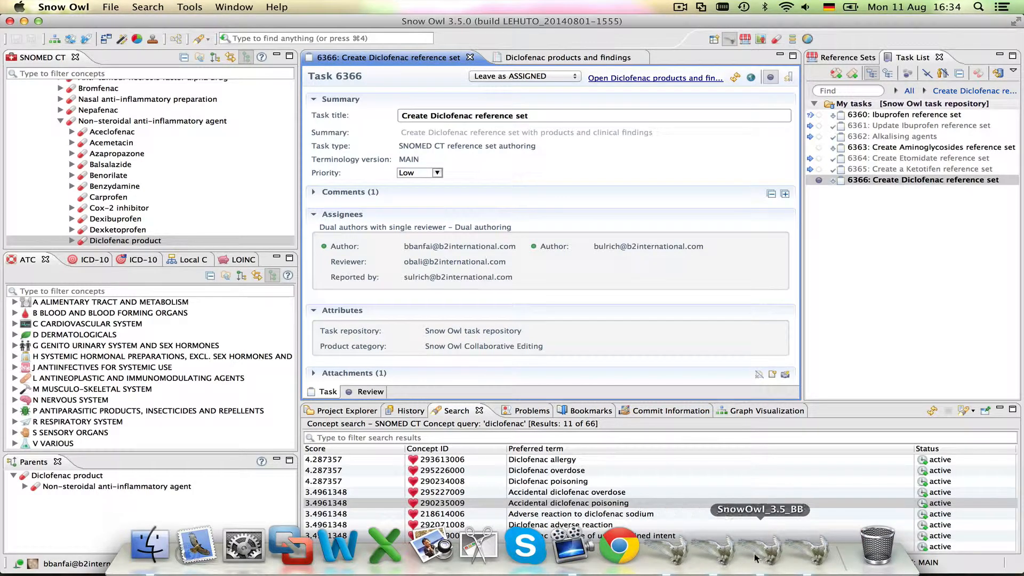
left_click(682, 552)
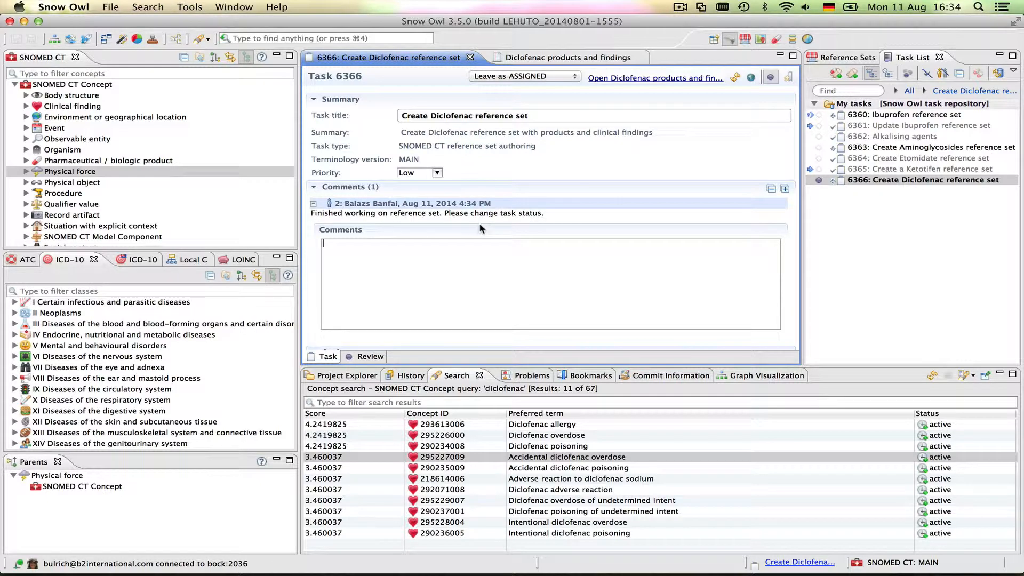
left_click(546, 77)
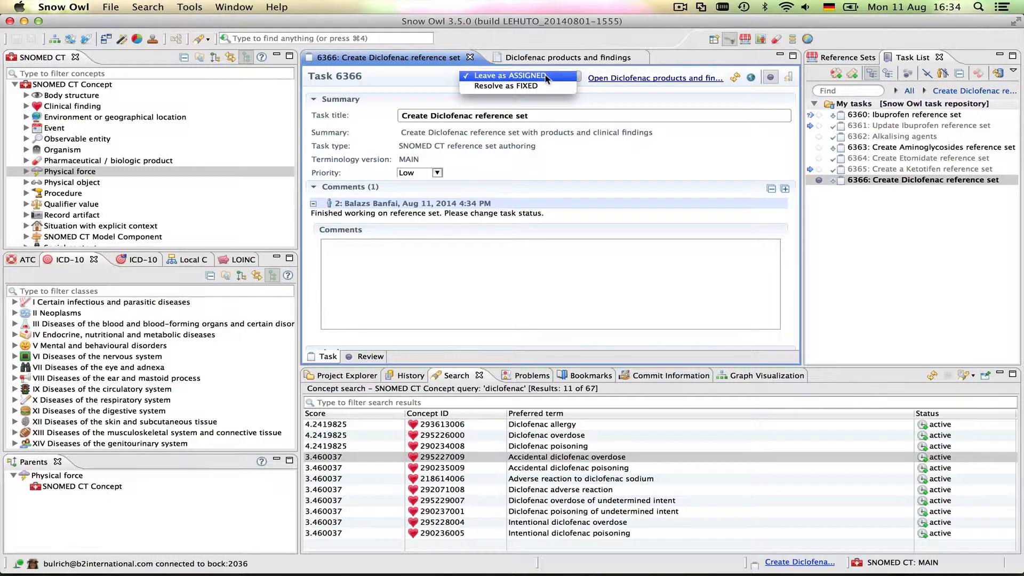
left_click(539, 85)
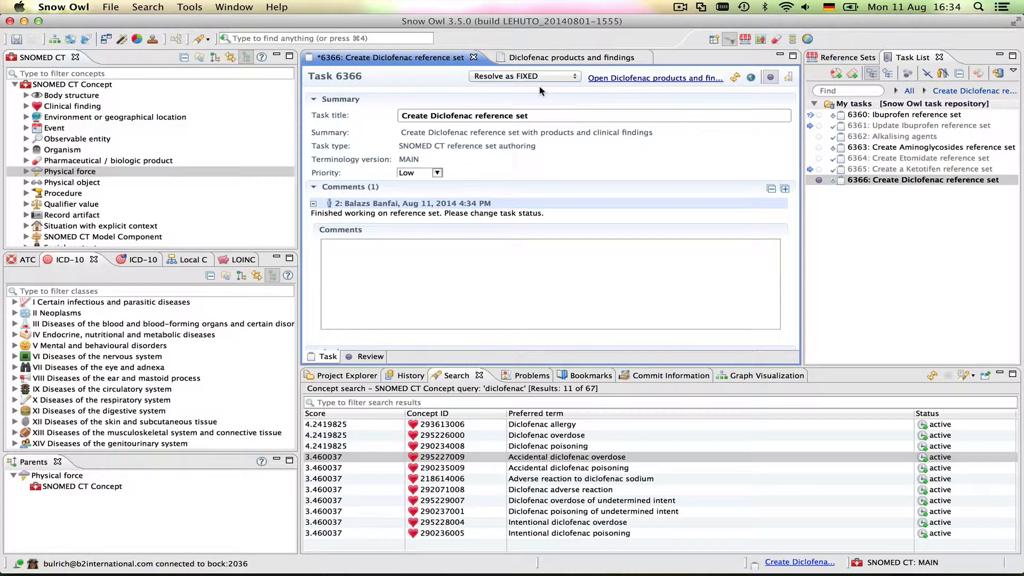
left_click(16, 39)
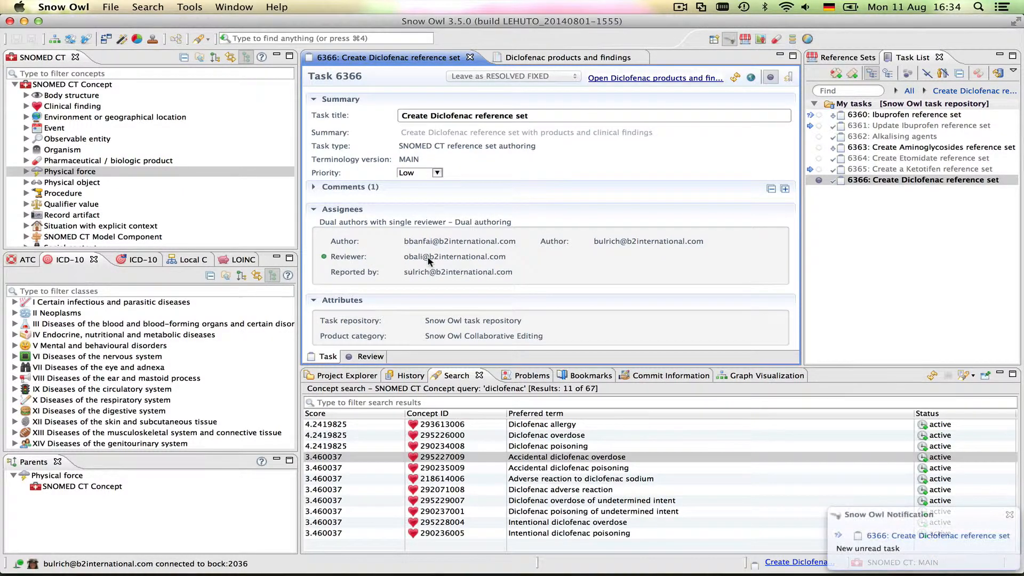
left_click(471, 57)
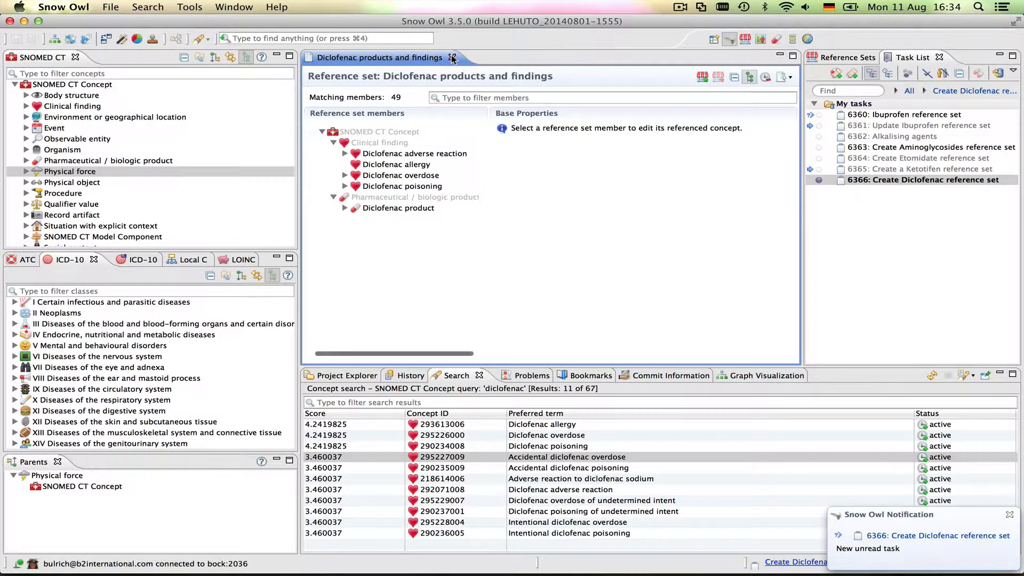
left_click(452, 57)
Switch to the reviewer's Snow Owl session, synchronize the task list, and open and activate the Create Diclofenac reference set task
mouse_move(673, 573)
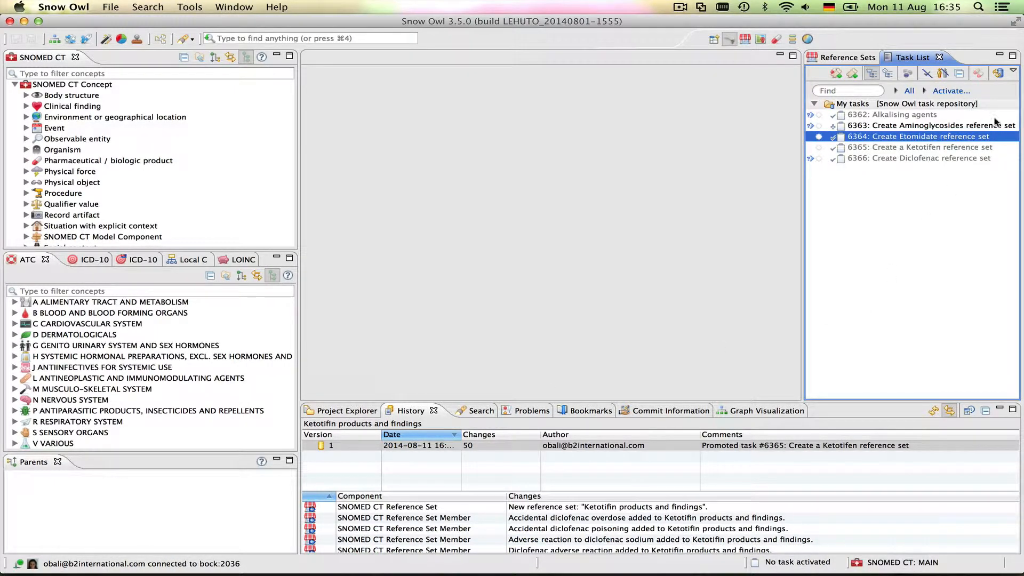
left_click(998, 75)
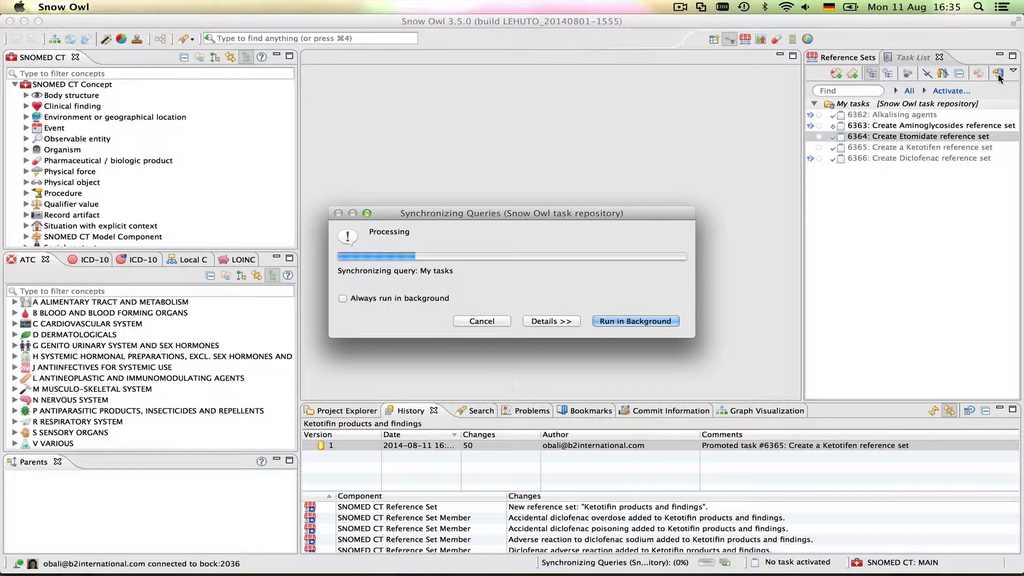
double_click(941, 159)
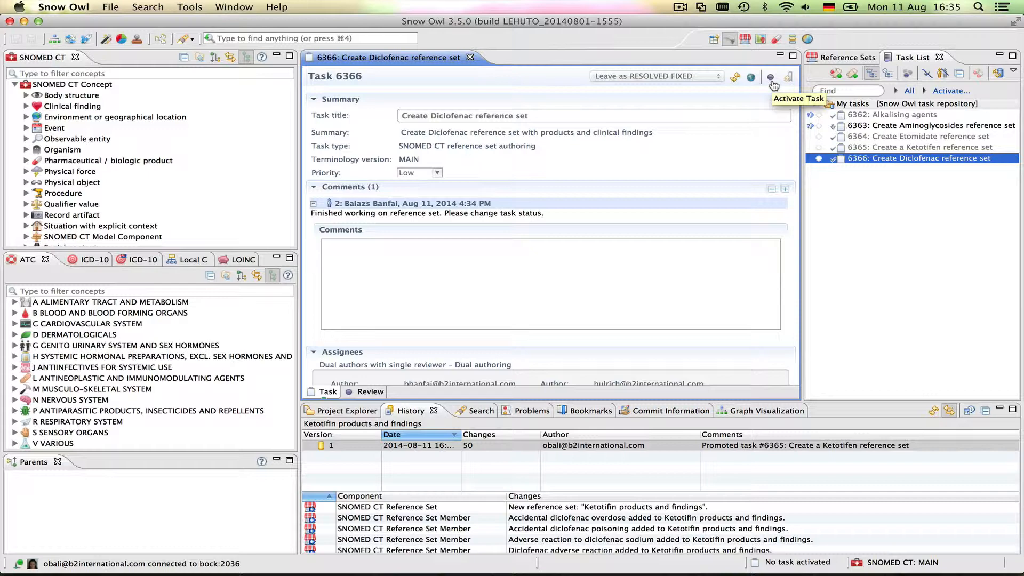
left_click(771, 78)
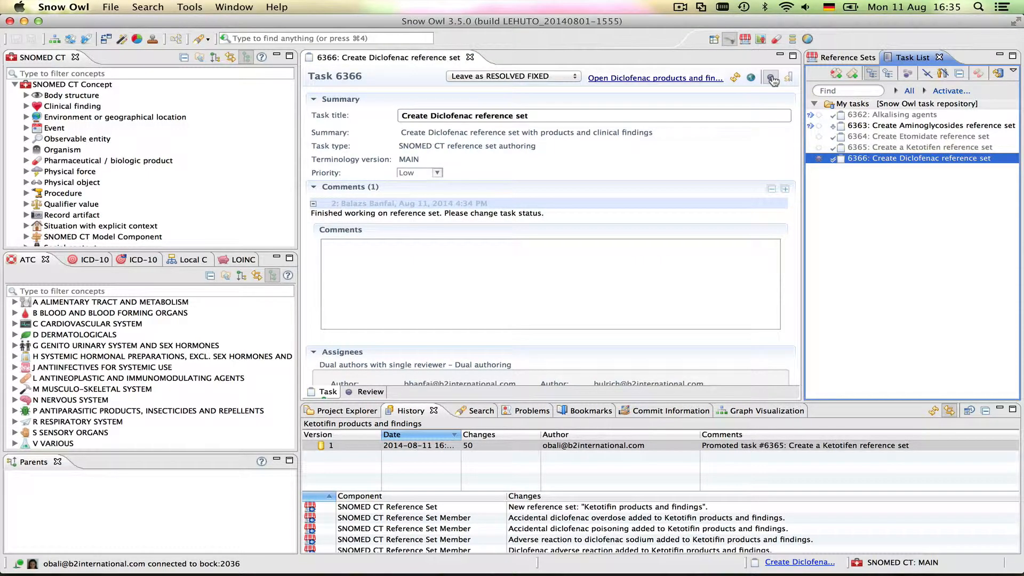
Look over the task's Diclofenac products and findings reference set, and bring up the task's member review in a maximized editor
left_click(646, 80)
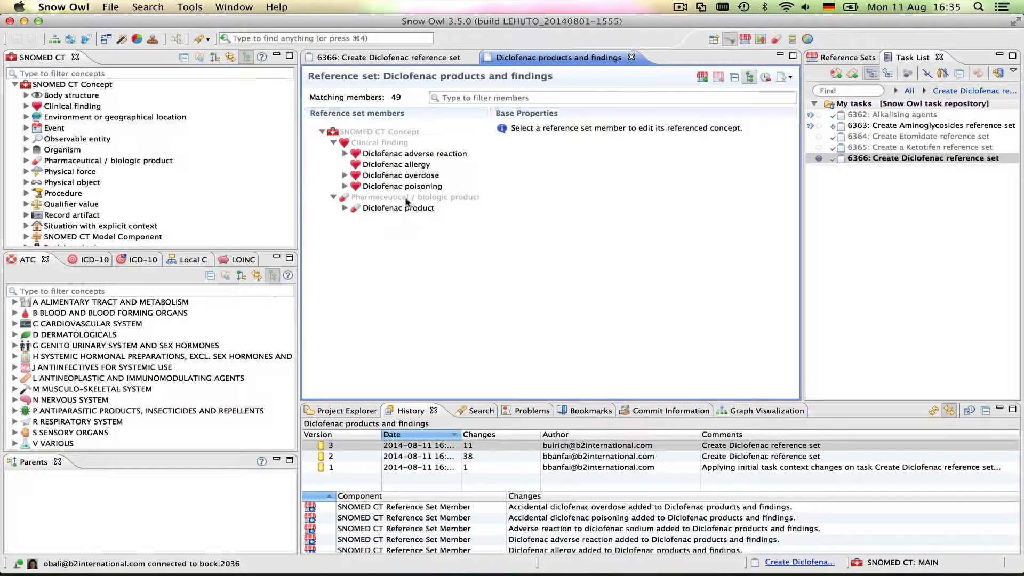
left_click(396, 59)
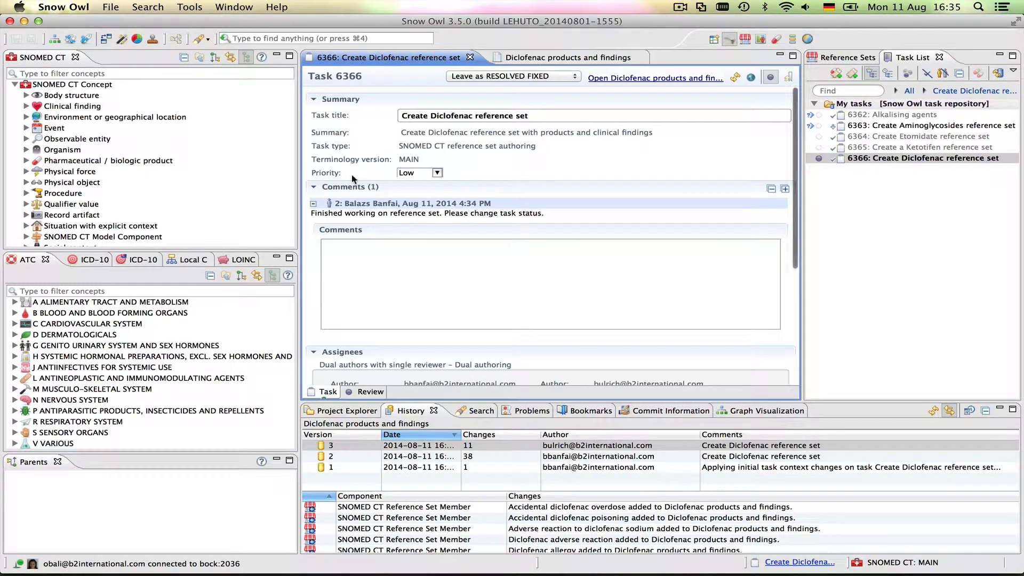
left_click(371, 392)
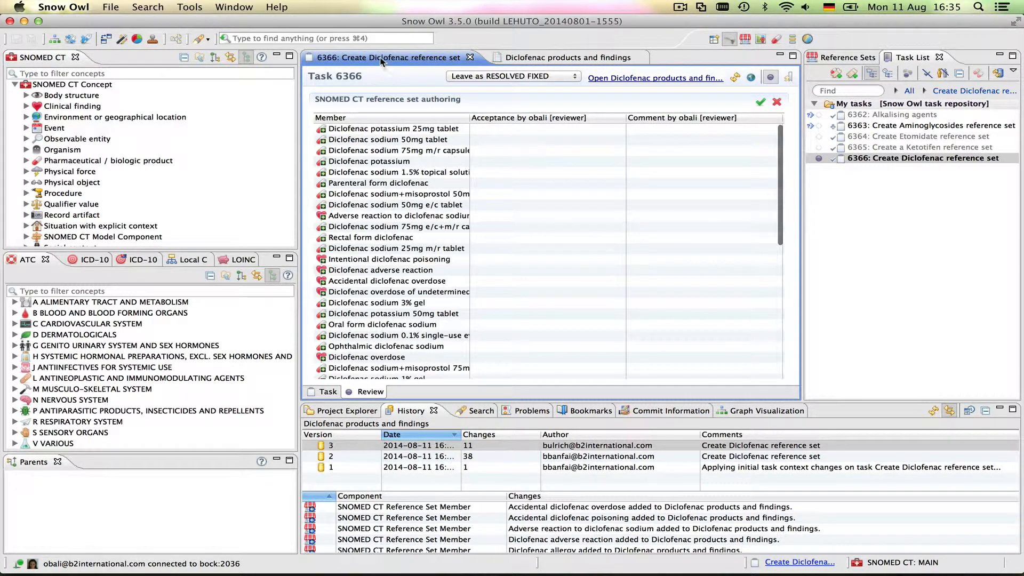
double_click(381, 58)
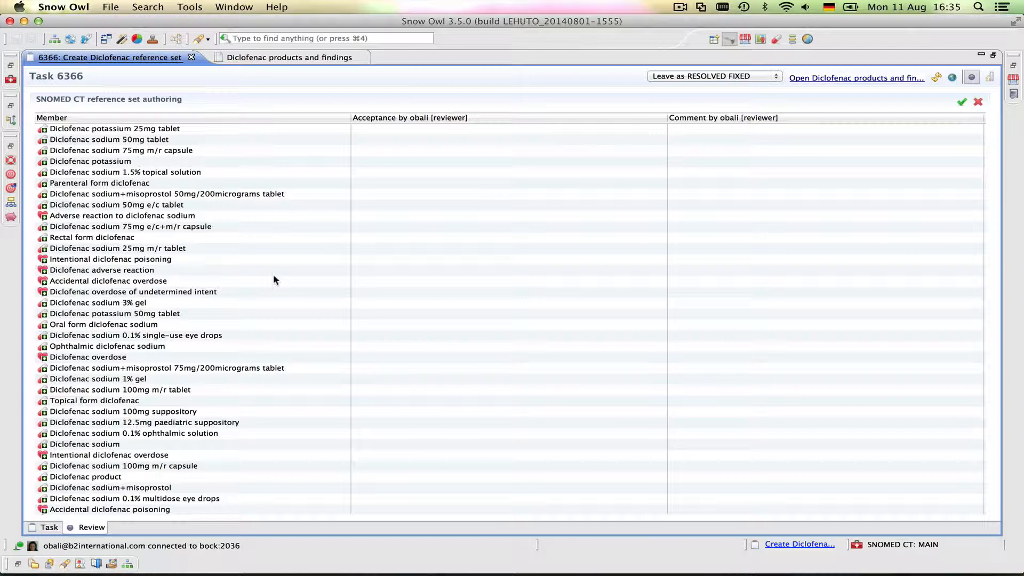
Try out bulk acceptance and bulk denial on all members under review
left_click(963, 102)
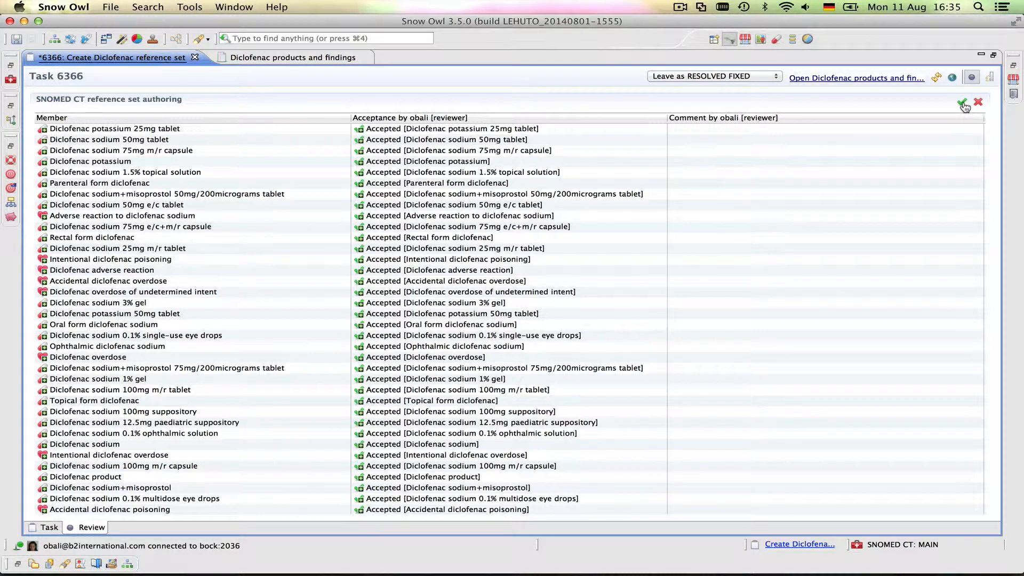
left_click(979, 103)
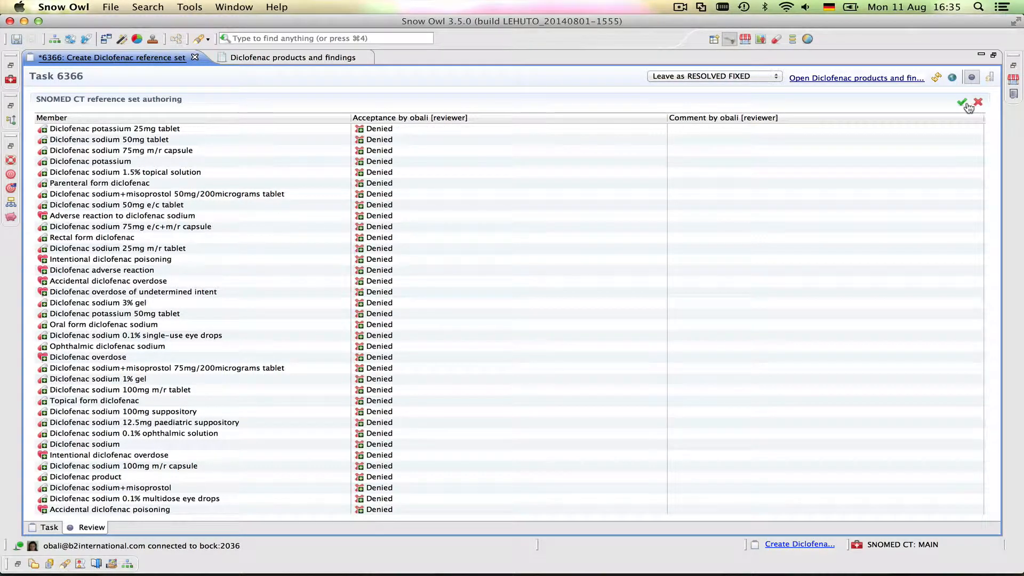
left_click(962, 103)
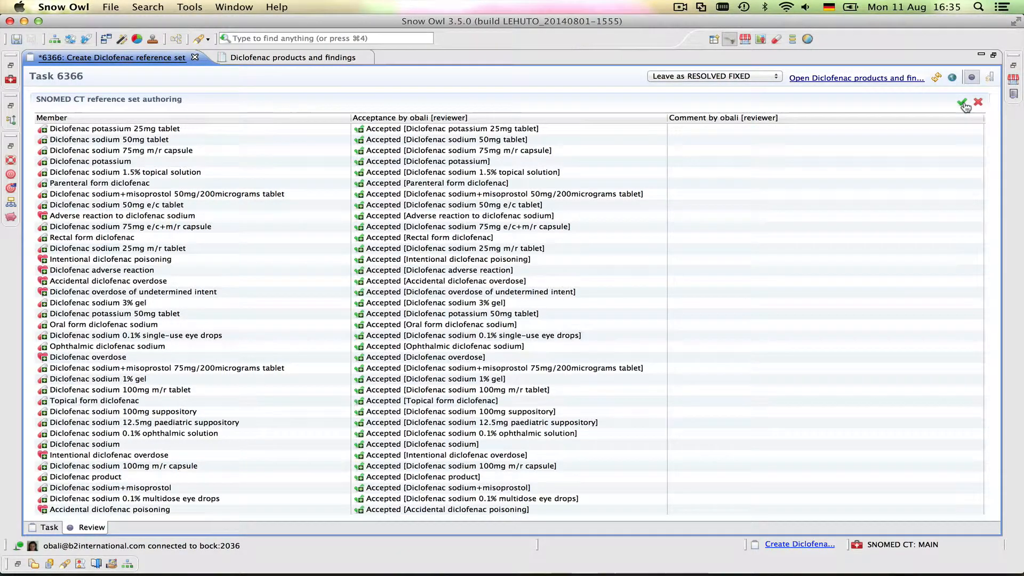
Individually deny the members Diclofenac potassium and Diclofenac sodium 1.5% topical solution
left_click(470, 162)
left_click(400, 182)
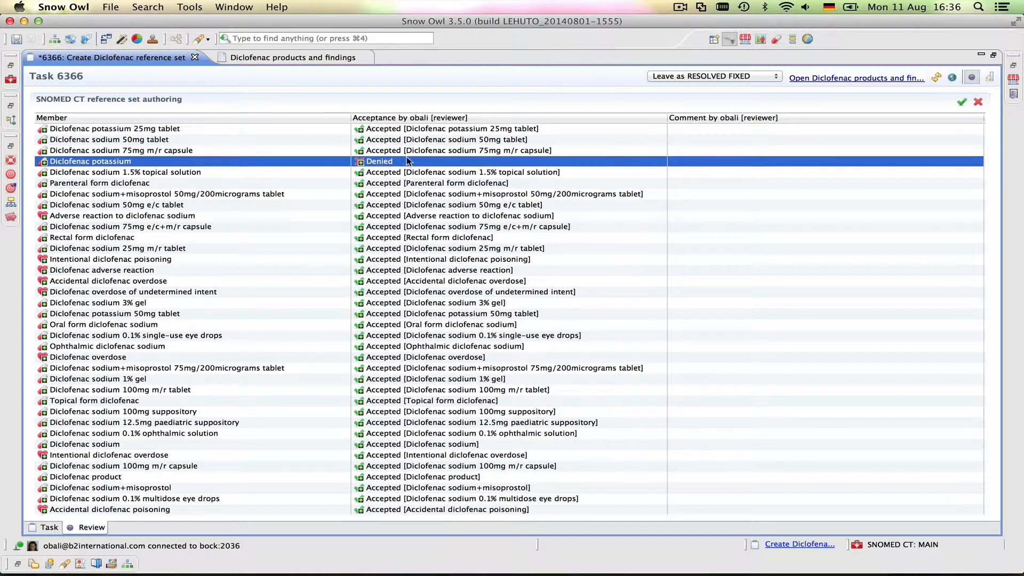
left_click(400, 170)
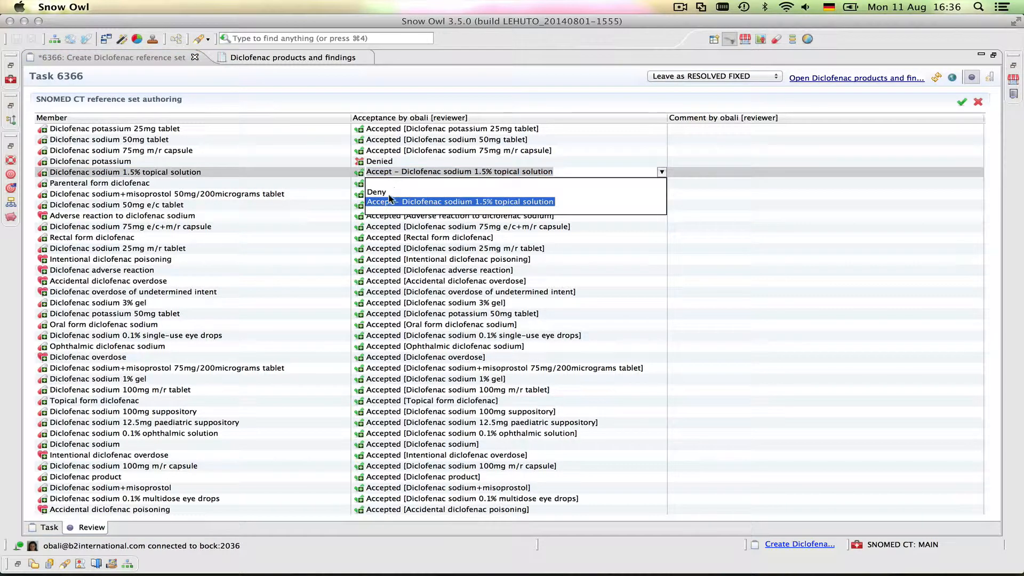
left_click(388, 196)
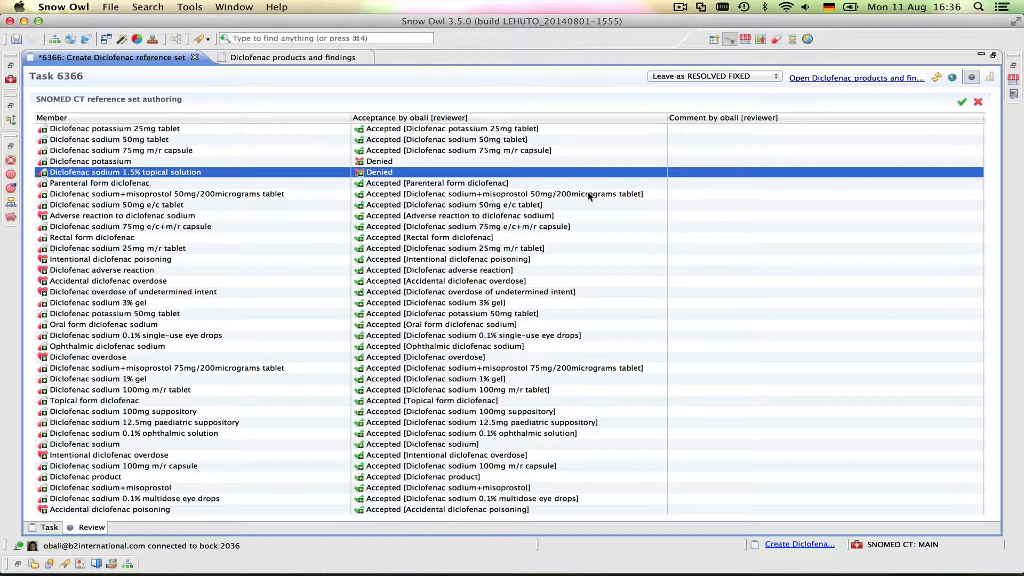
Accept all members under review, check the available task statuses, and save the review decisions
left_click(965, 102)
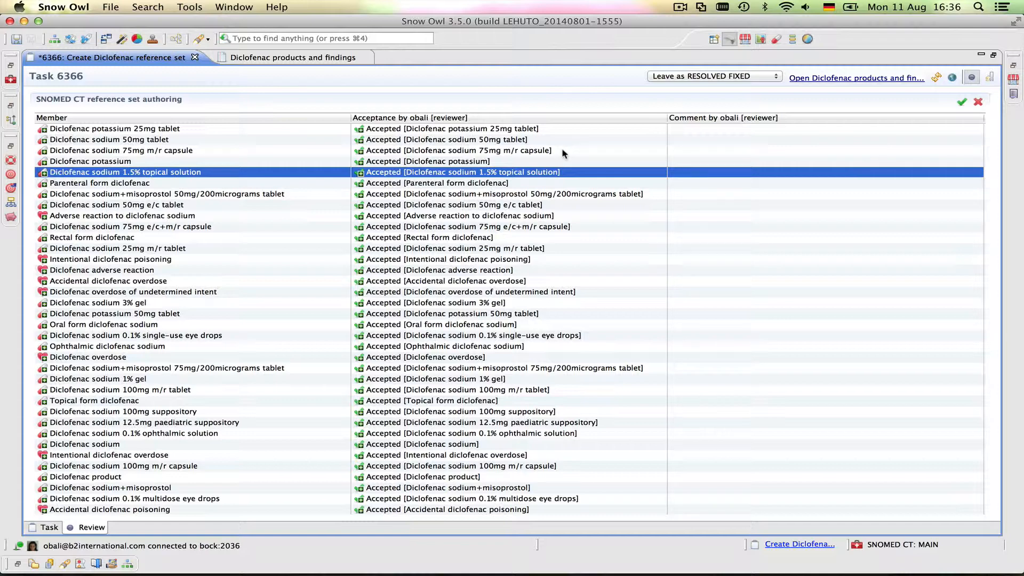
left_click(775, 78)
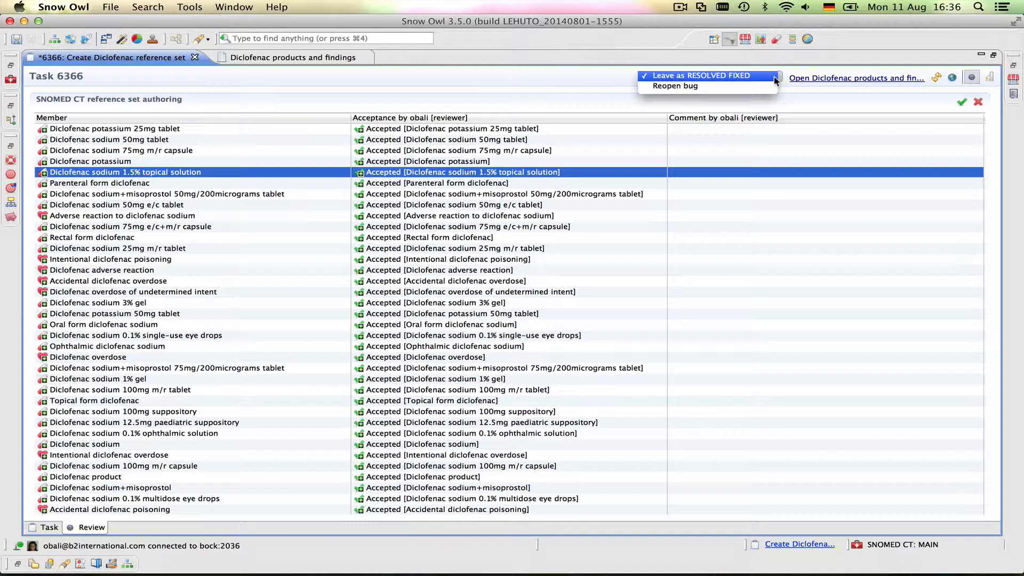
left_click(773, 77)
left_click(704, 171)
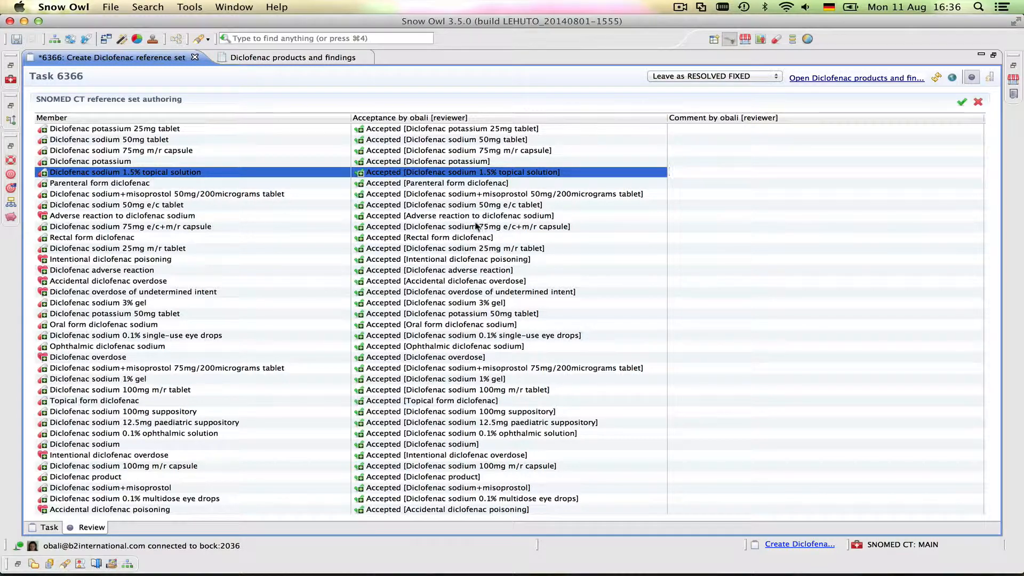
left_click(18, 39)
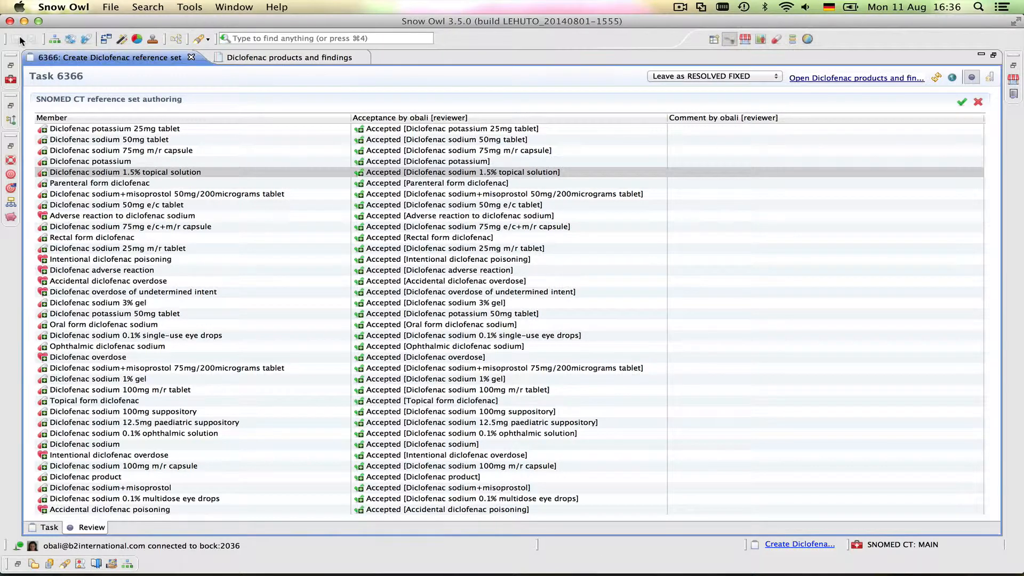
Set the Diclofenac task's status to "Mark as VERIFIED" and save it
left_click(664, 76)
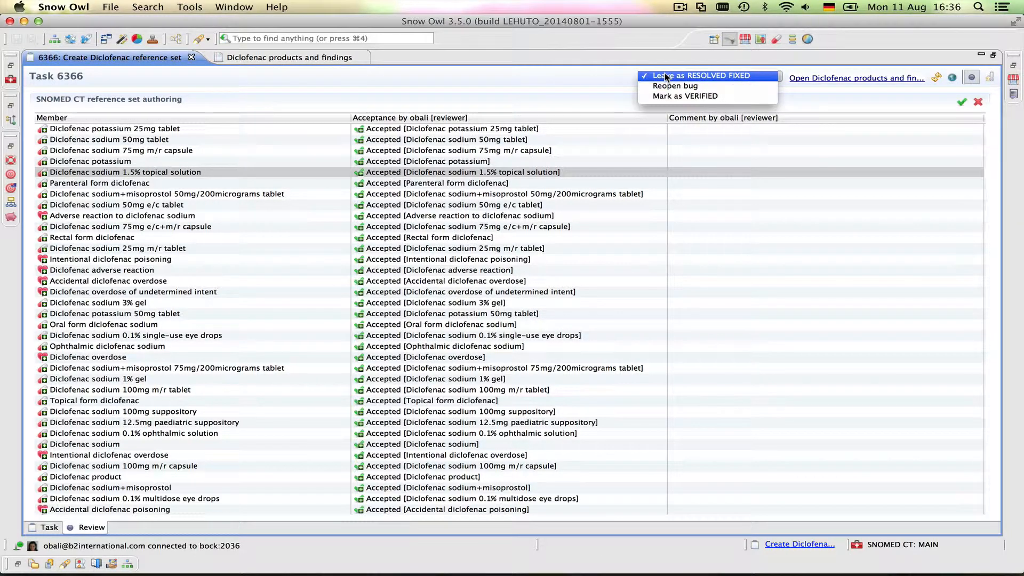
left_click(754, 102)
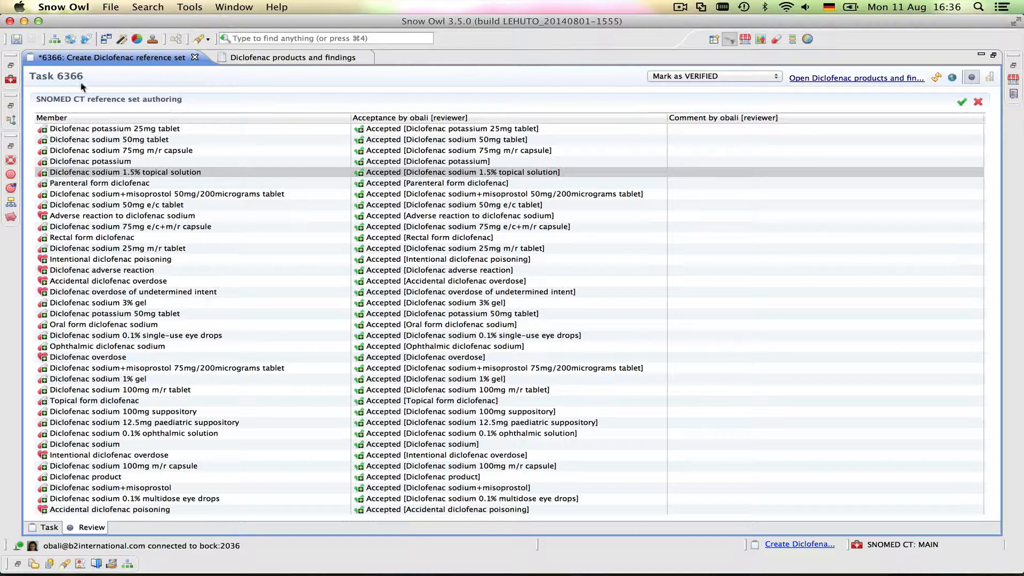
left_click(18, 41)
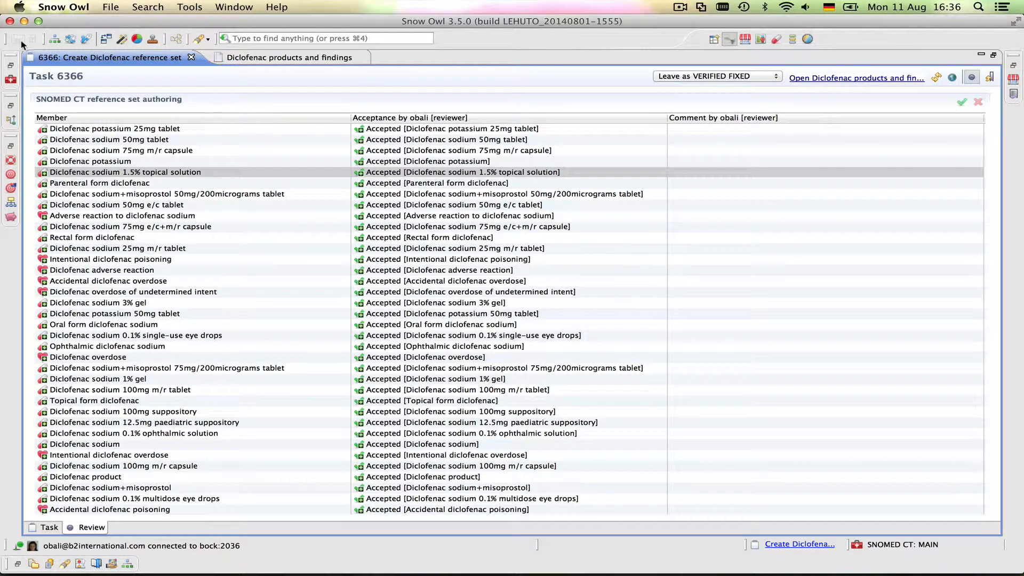
Promote the verified Diclofenac task's changes into the MAIN branch, agreeing to mark the task as CLOSED
left_click(990, 80)
left_click(667, 306)
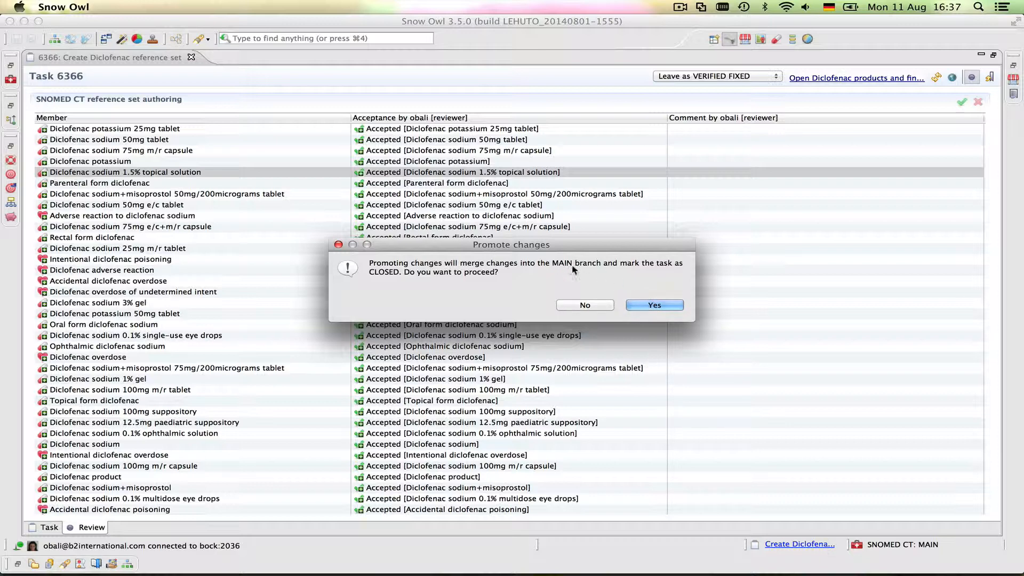
left_click(670, 307)
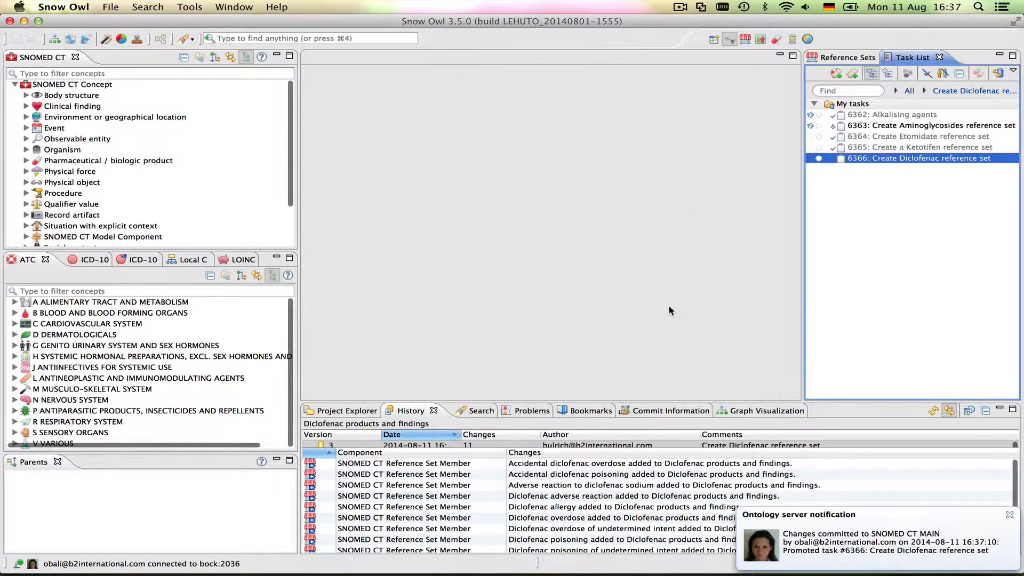
Open the promoted Diclofenac products and findings reference set from the simple type reference sets to check its members and history
left_click(827, 60)
scroll(886, 203, "down", 5)
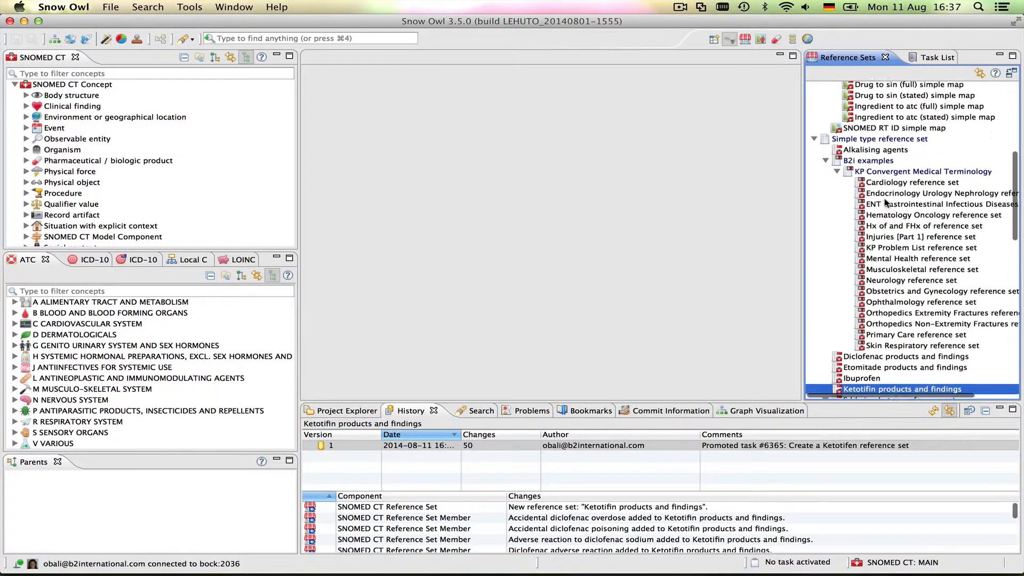
scroll(885, 203, "down", 3)
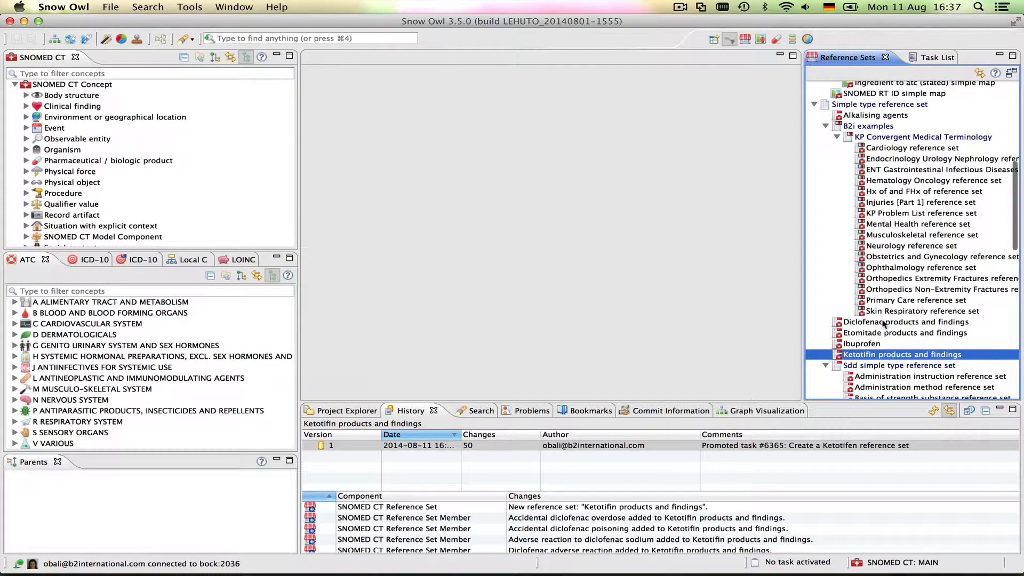
left_click(884, 323)
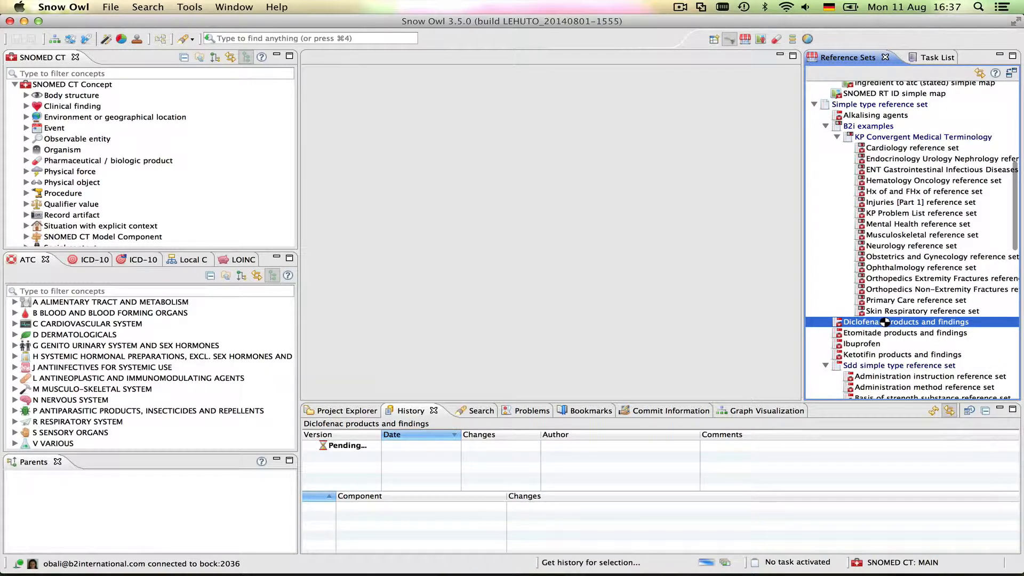
double_click(885, 322)
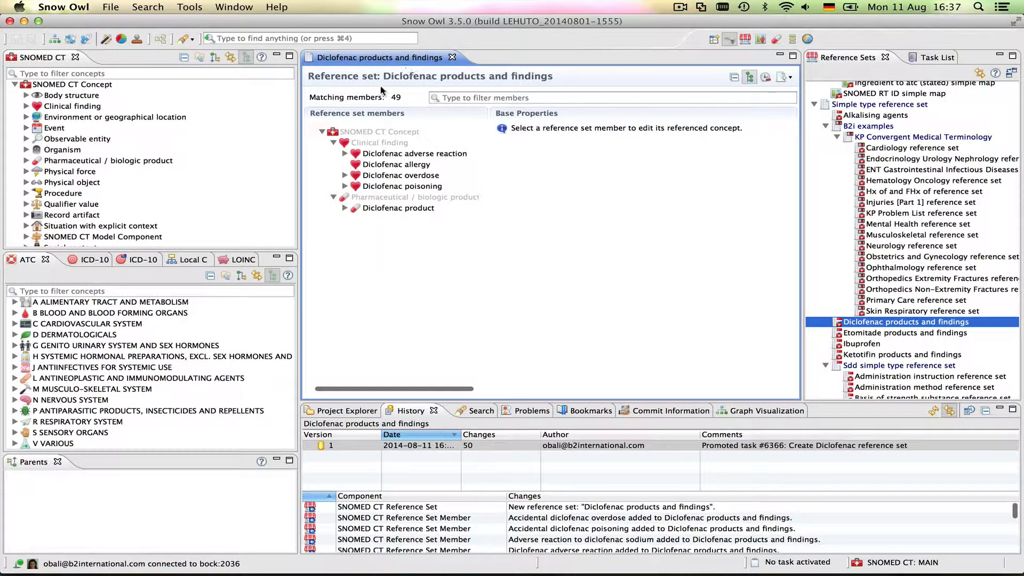